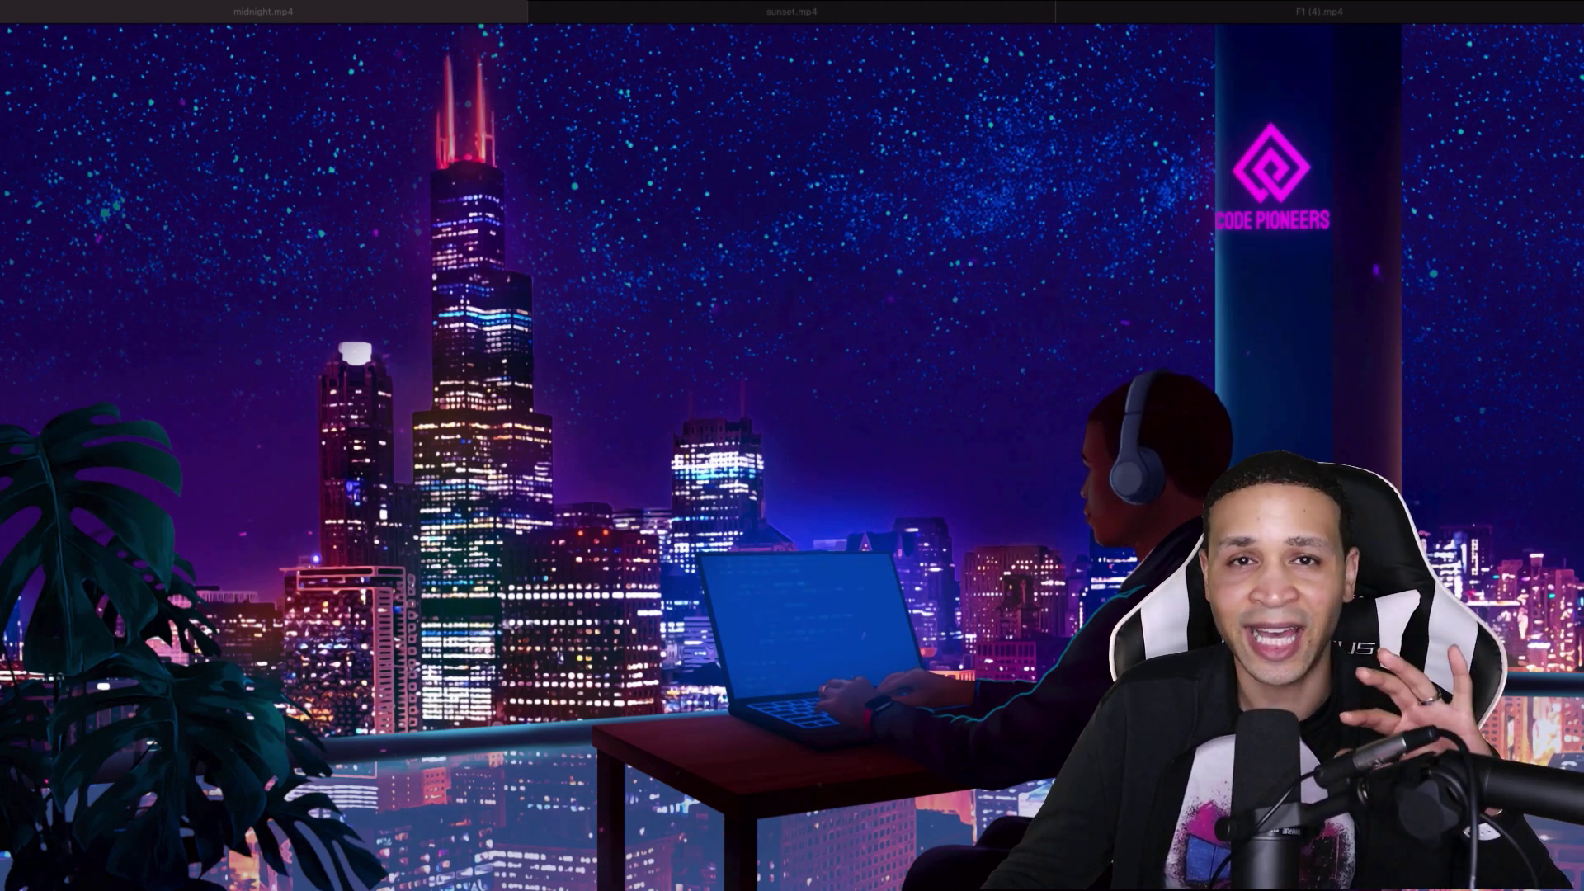
- Watch the 20-second midnight.mp4 night-city animation in QuickTime Player
{"action": "mouse_move", "coordinate": [443, 347]}
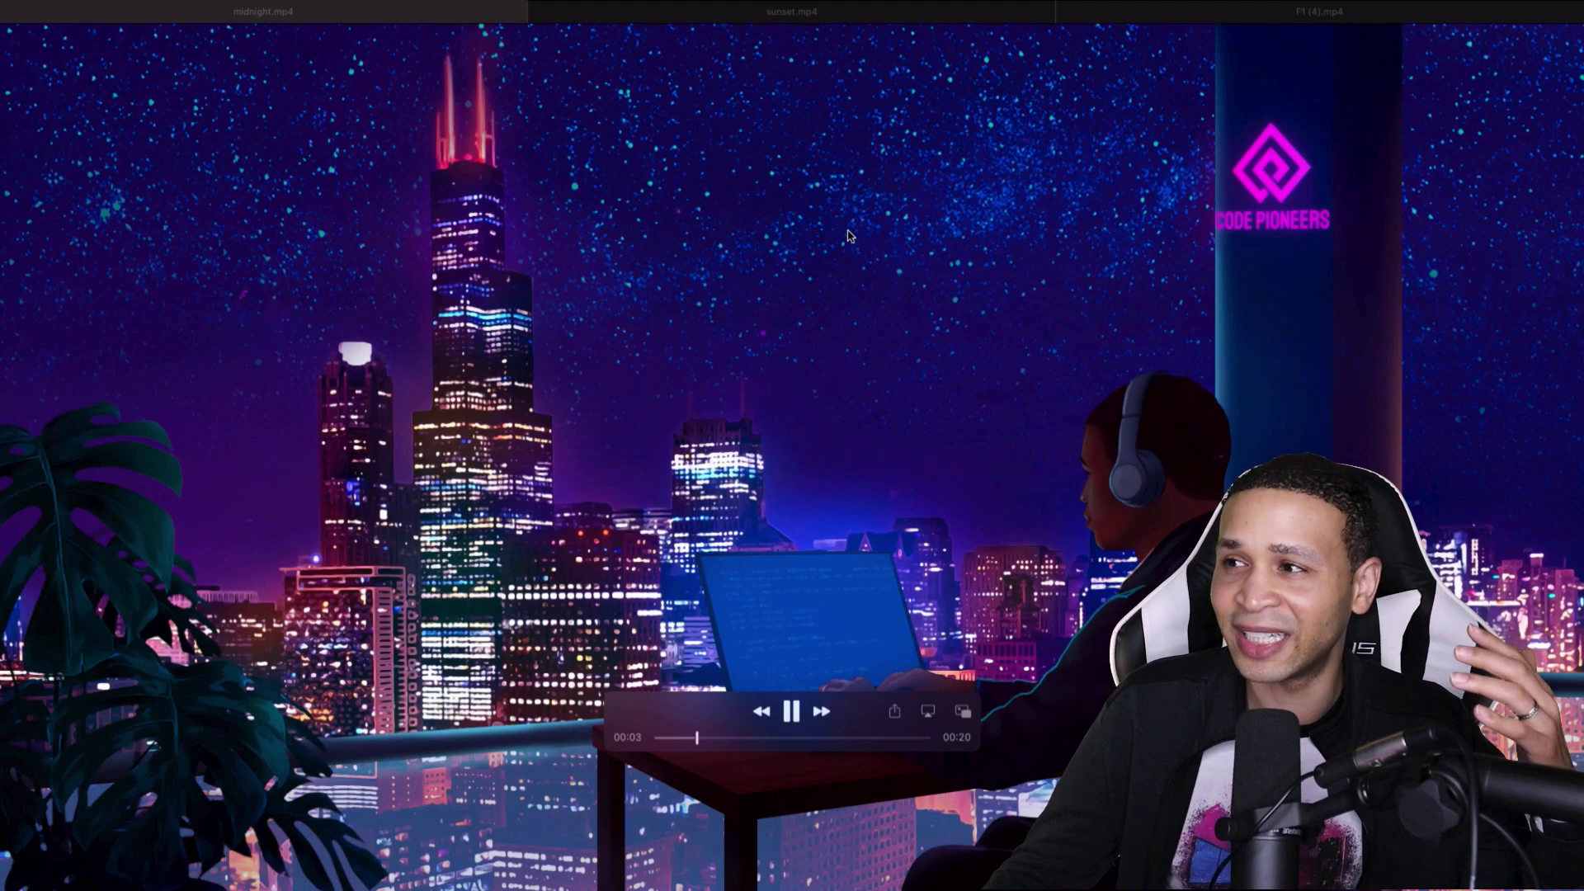
- Bring up the sunset.mp4 tab and watch the sunset balcony scene play
{"action": "left_click", "coordinate": [824, 20]}
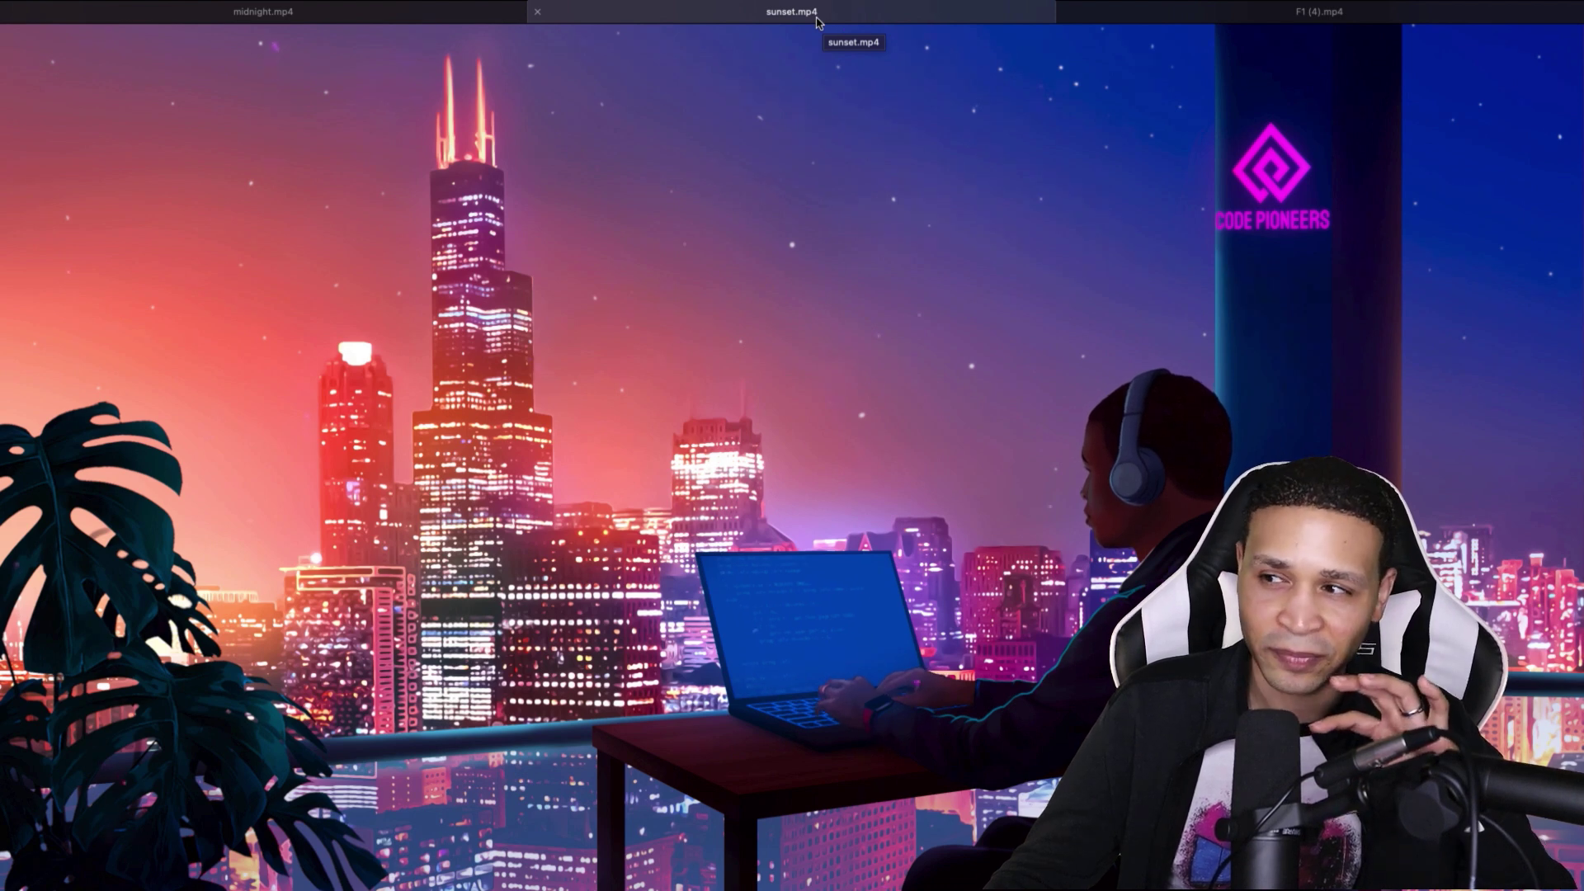
{"action": "mouse_move", "coordinate": [805, 33]}
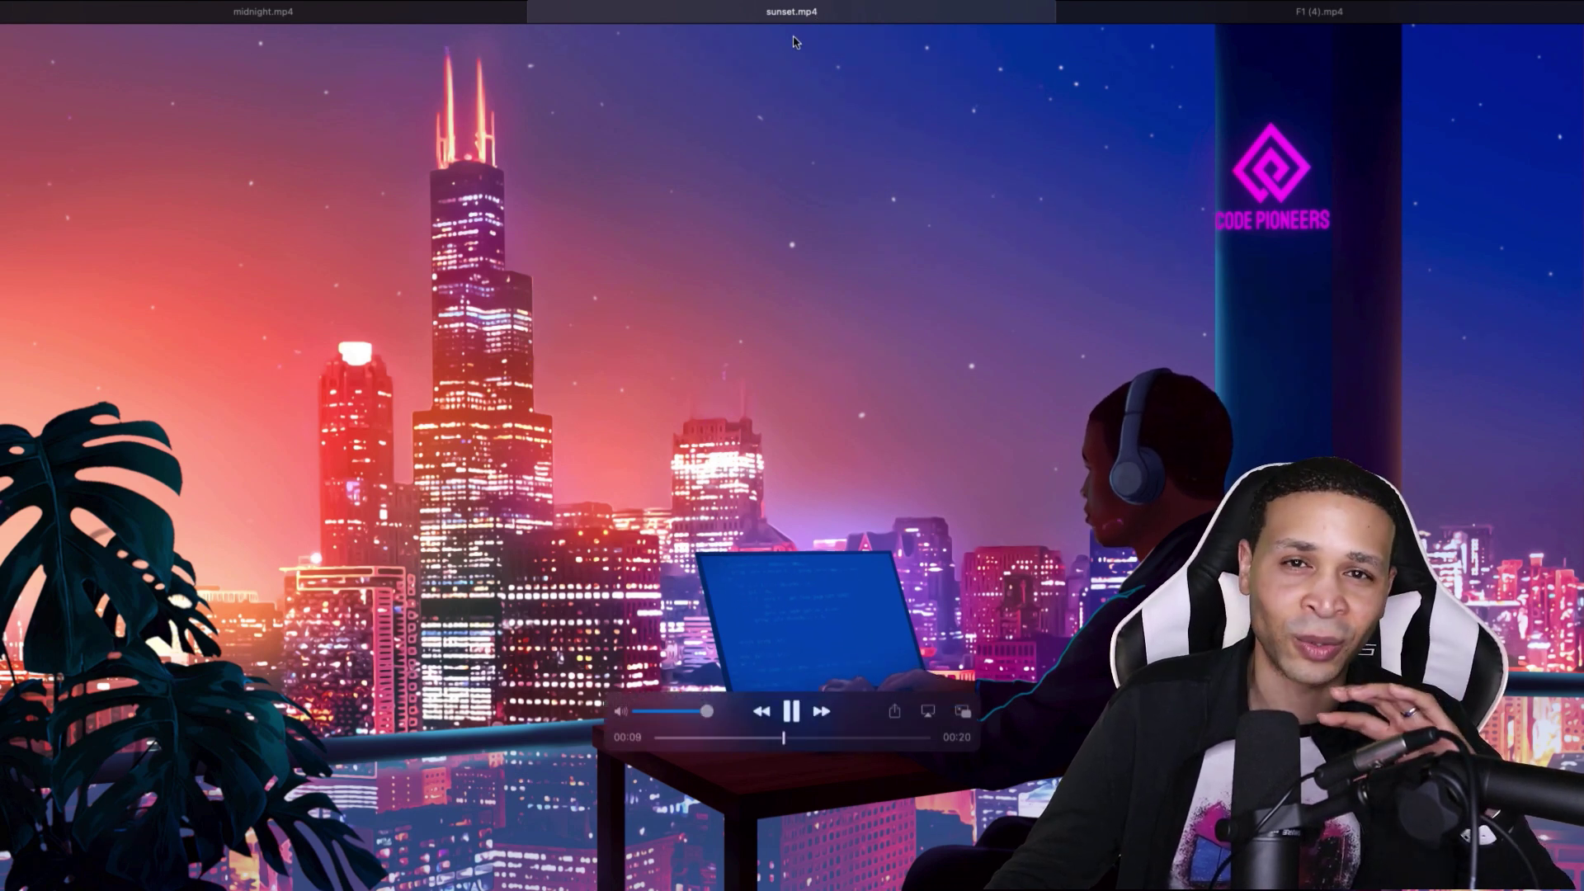
- Play the F1 (4).mp4 daytime video, then head back toward Photoshop's midnight.jpeg
{"action": "left_click", "coordinate": [1138, 25]}
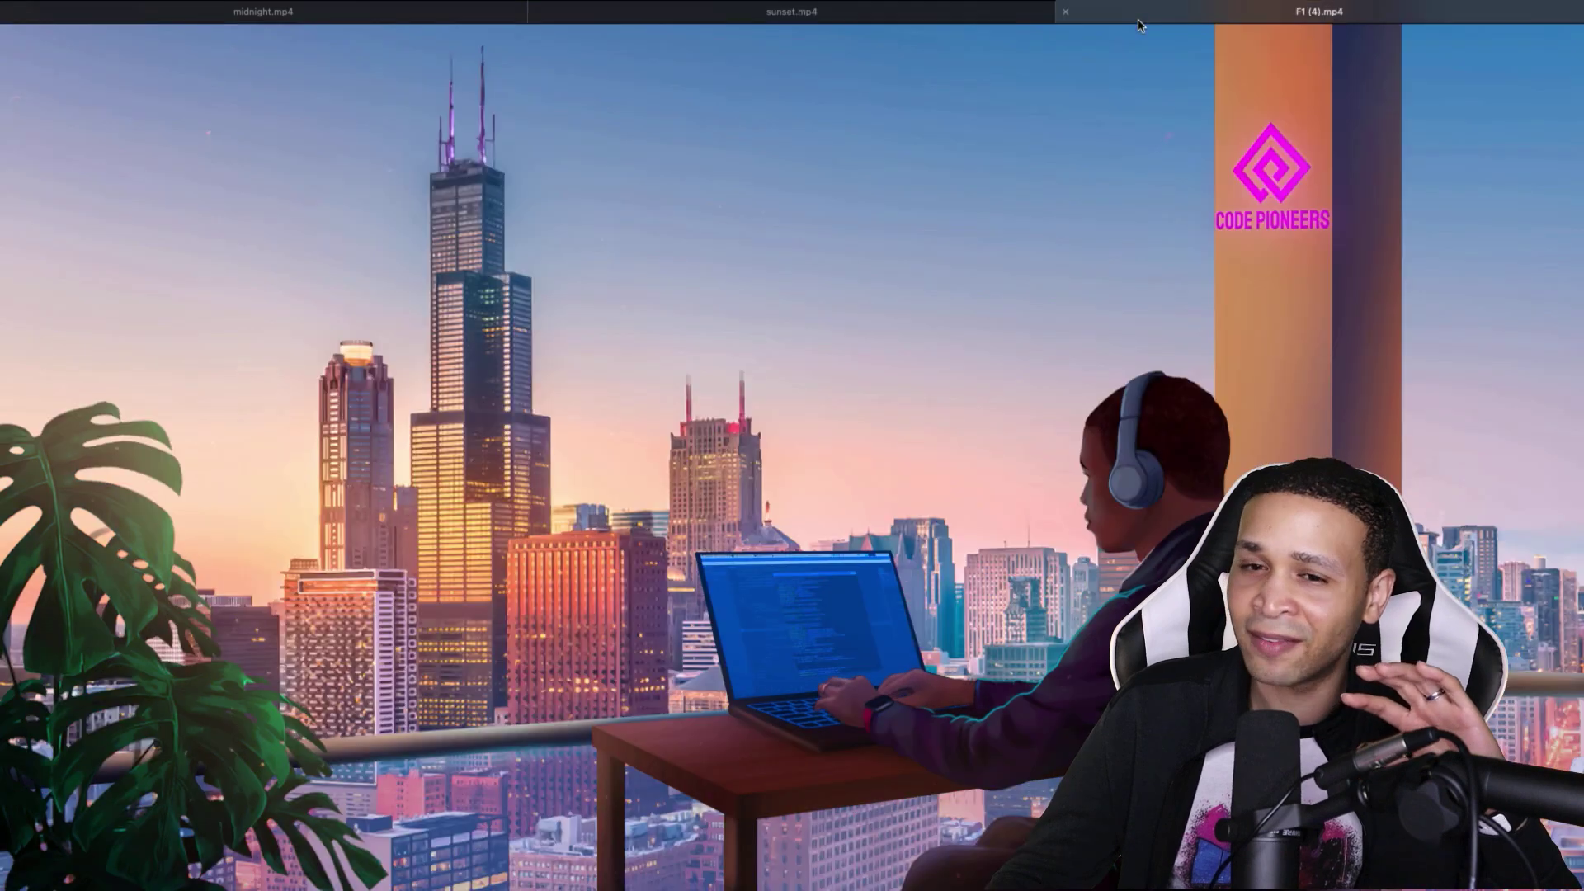
{"action": "mouse_move", "coordinate": [887, 350]}
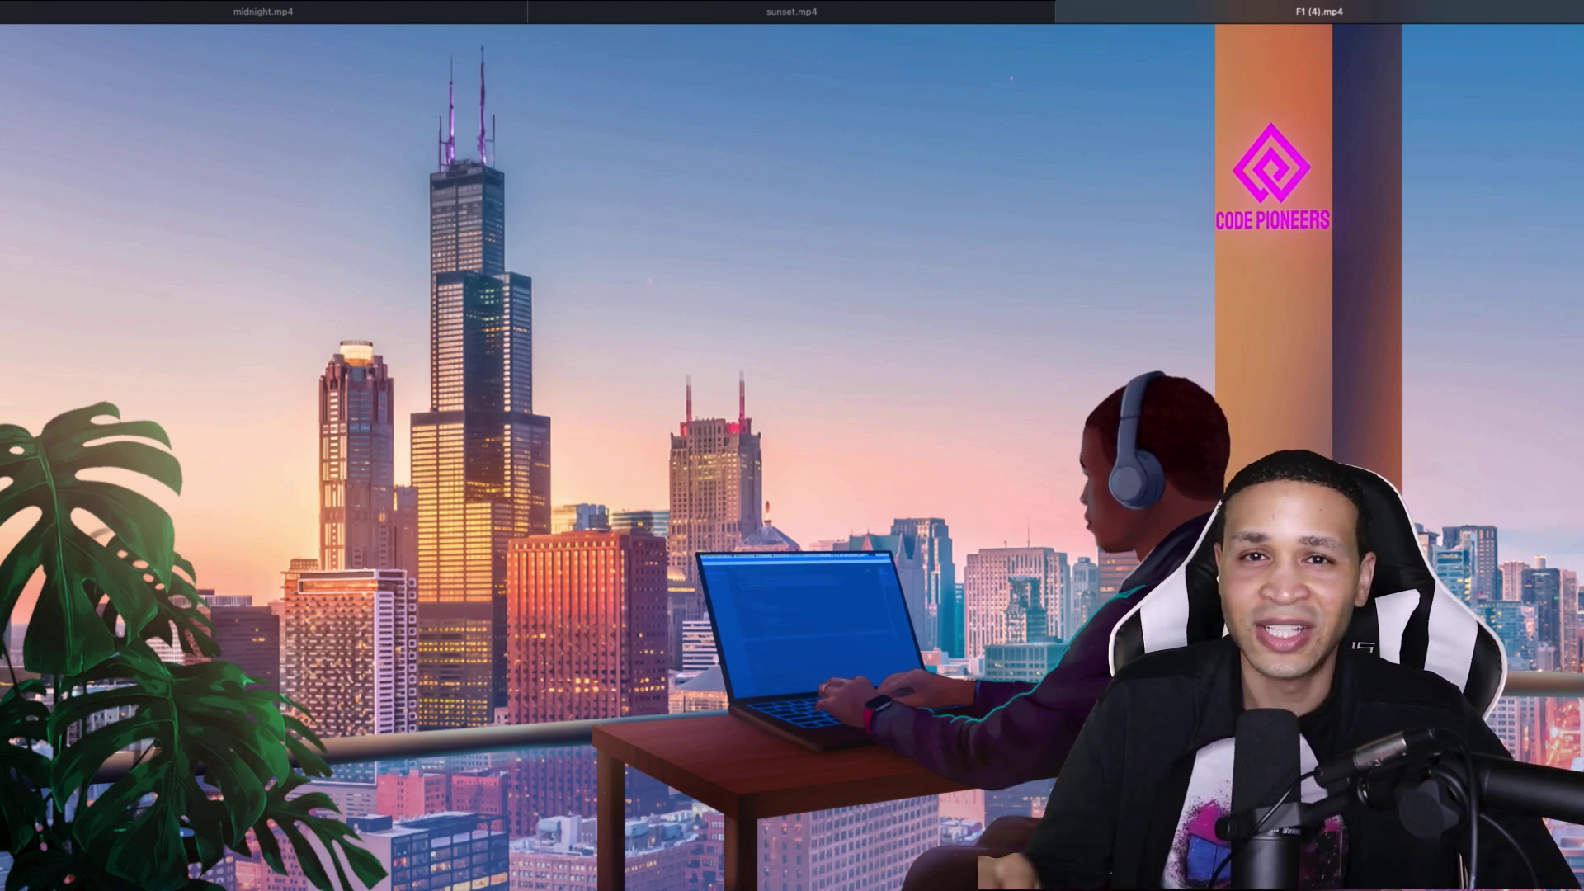
{"action": "mouse_move", "coordinate": [563, 620]}
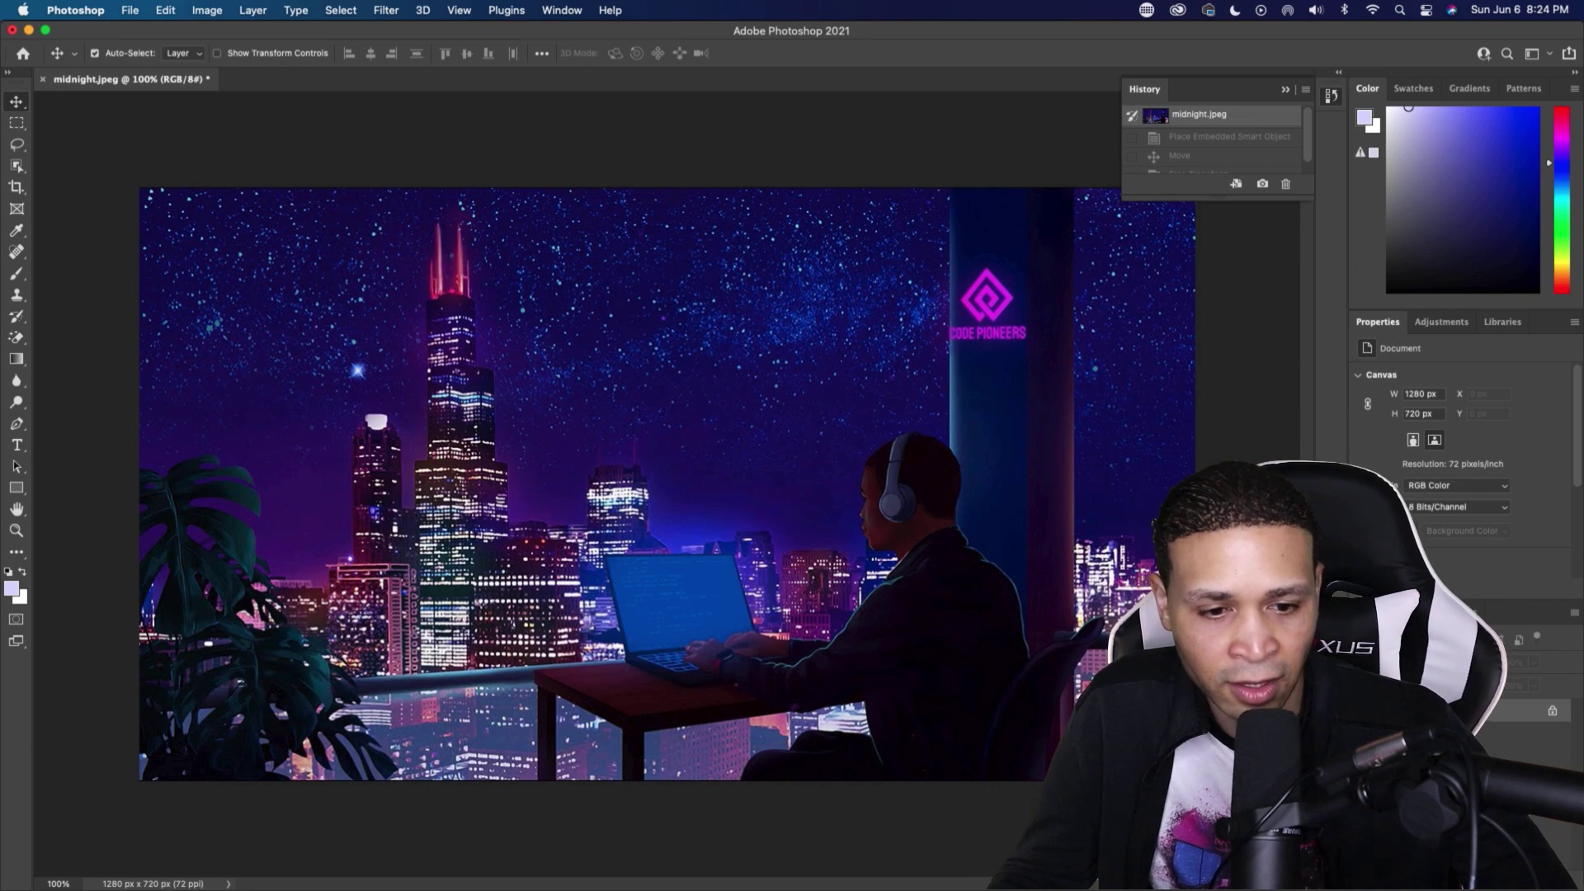
- Return to Photoshop and drag the placed AdobeStock_231264191 skyline photo into position over midnight.jpeg
{"action": "key", "text": "super+Tab"}
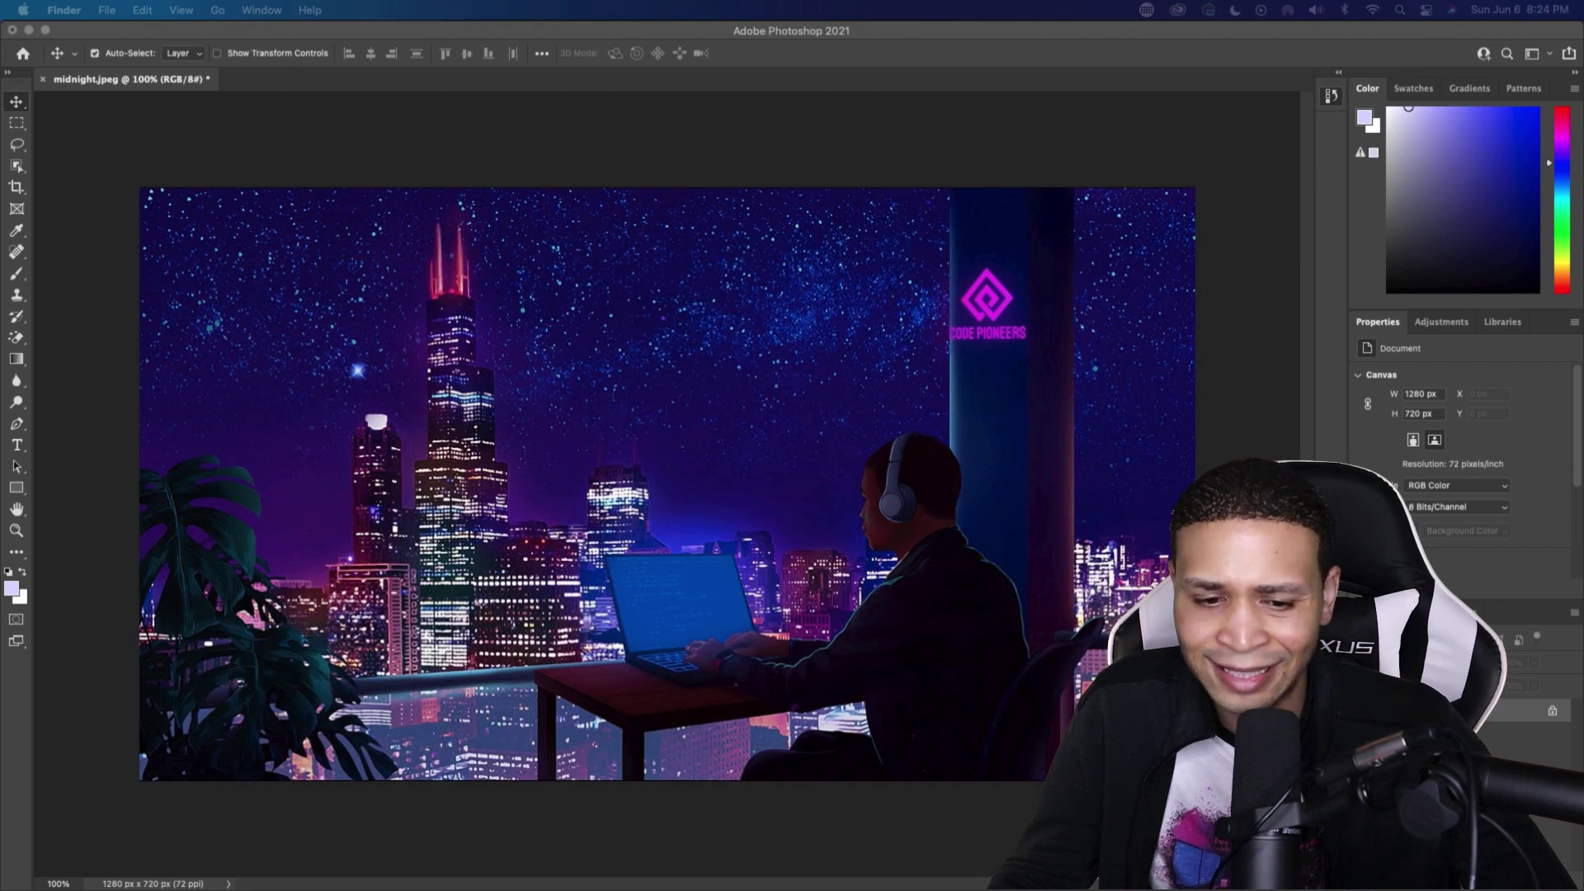
{"action": "left_click", "coordinate": [669, 503]}
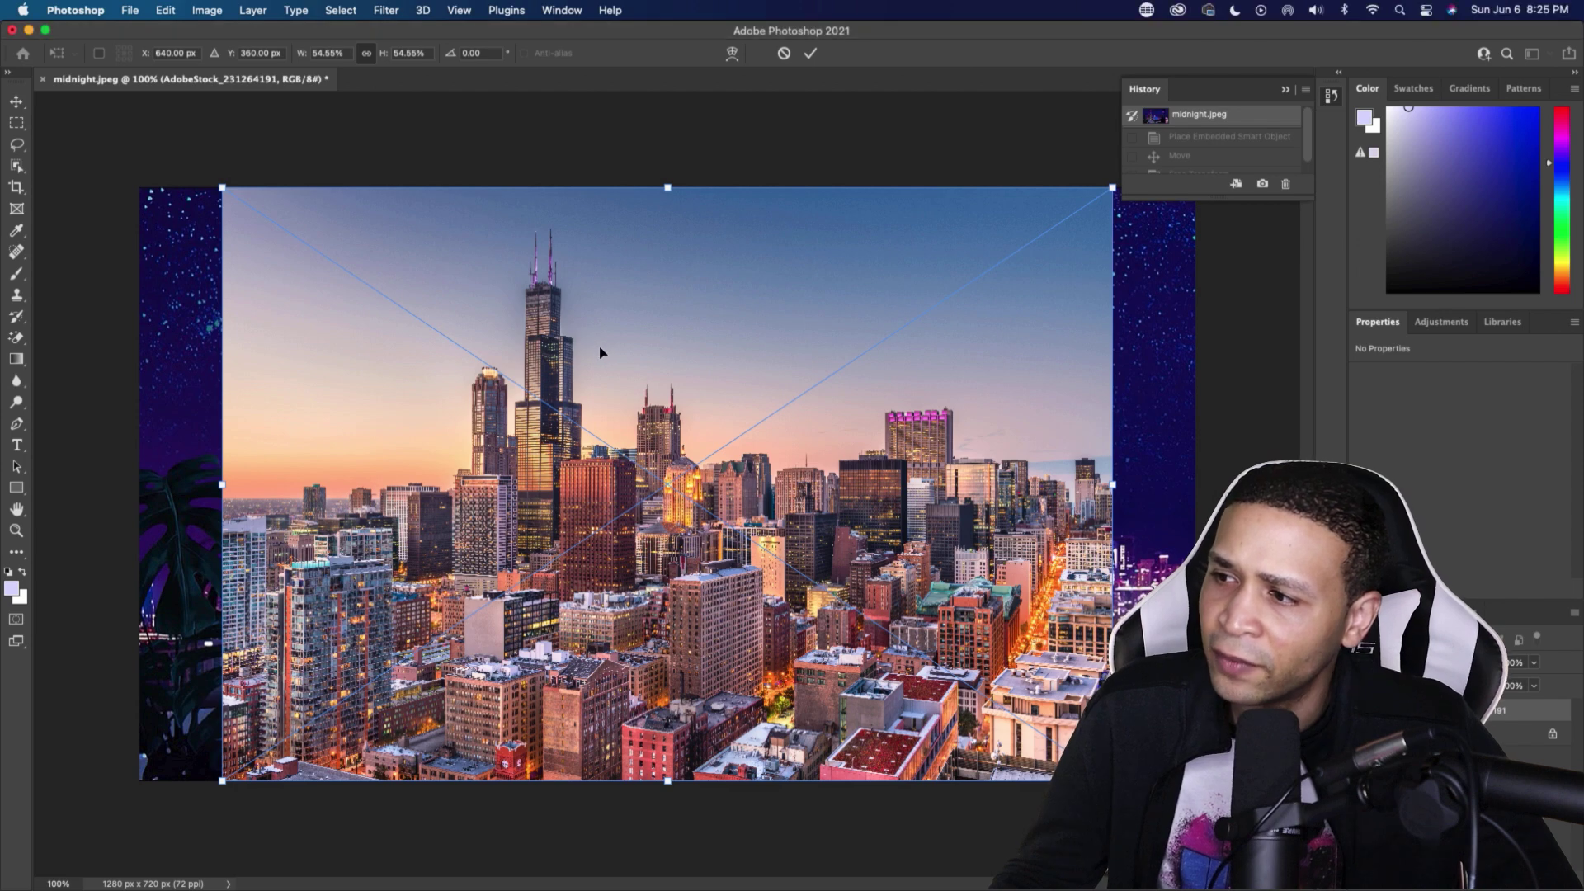
{"action": "left_click_drag", "start_coordinate": [619, 356], "coordinate": [879, 355]}
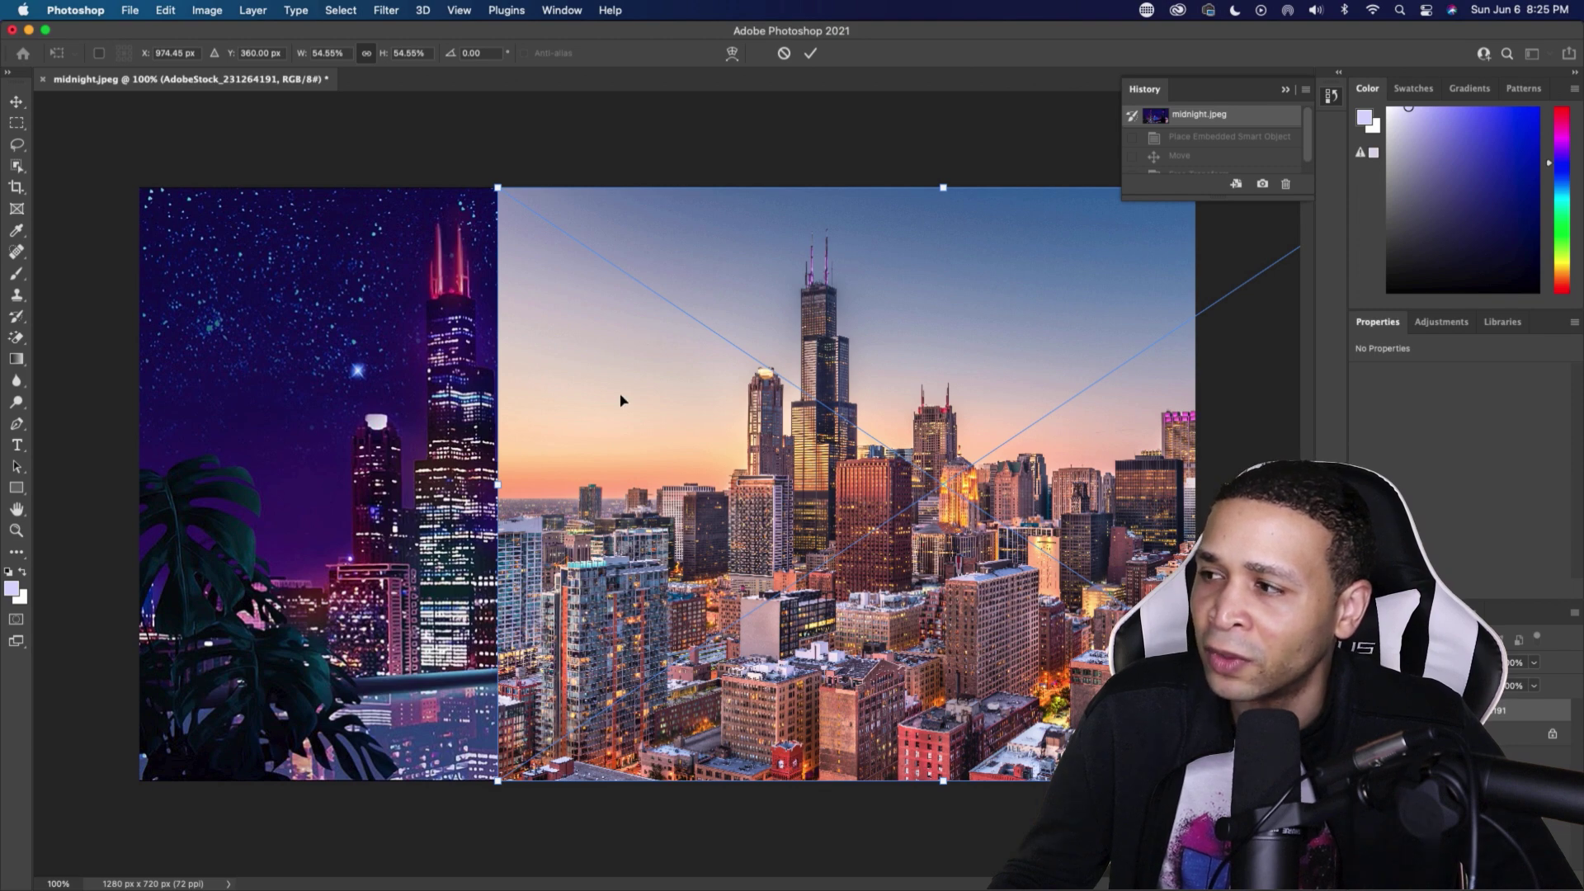
{"action": "left_click_drag", "start_coordinate": [804, 417], "coordinate": [529, 410]}
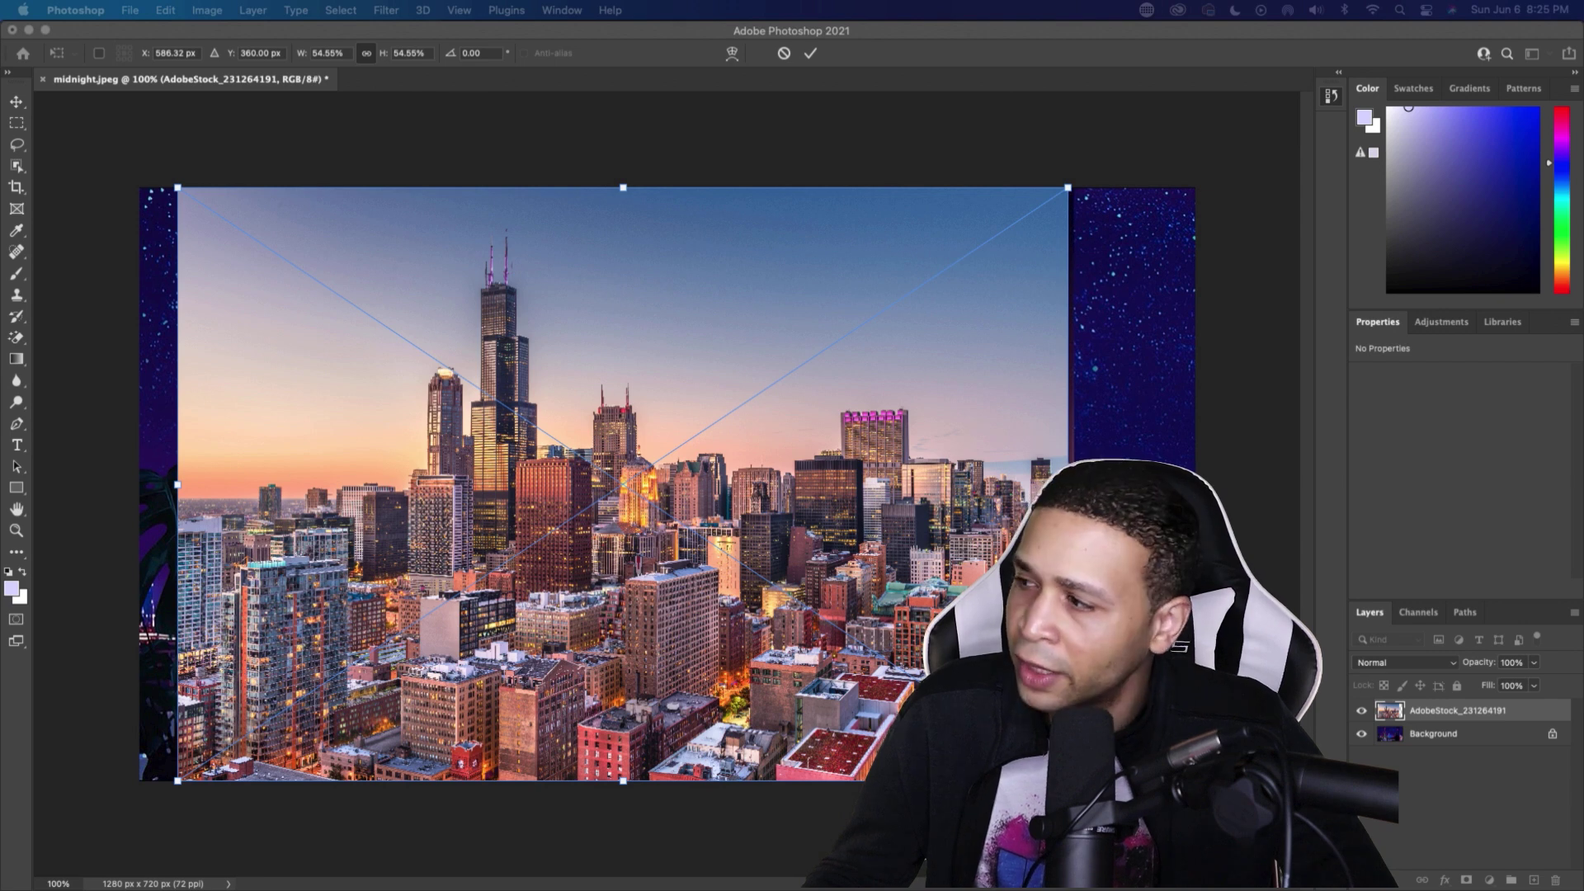
- Lower the AdobeStock_231264191 layer's opacity to 42%
{"action": "left_click", "coordinate": [1535, 663]}
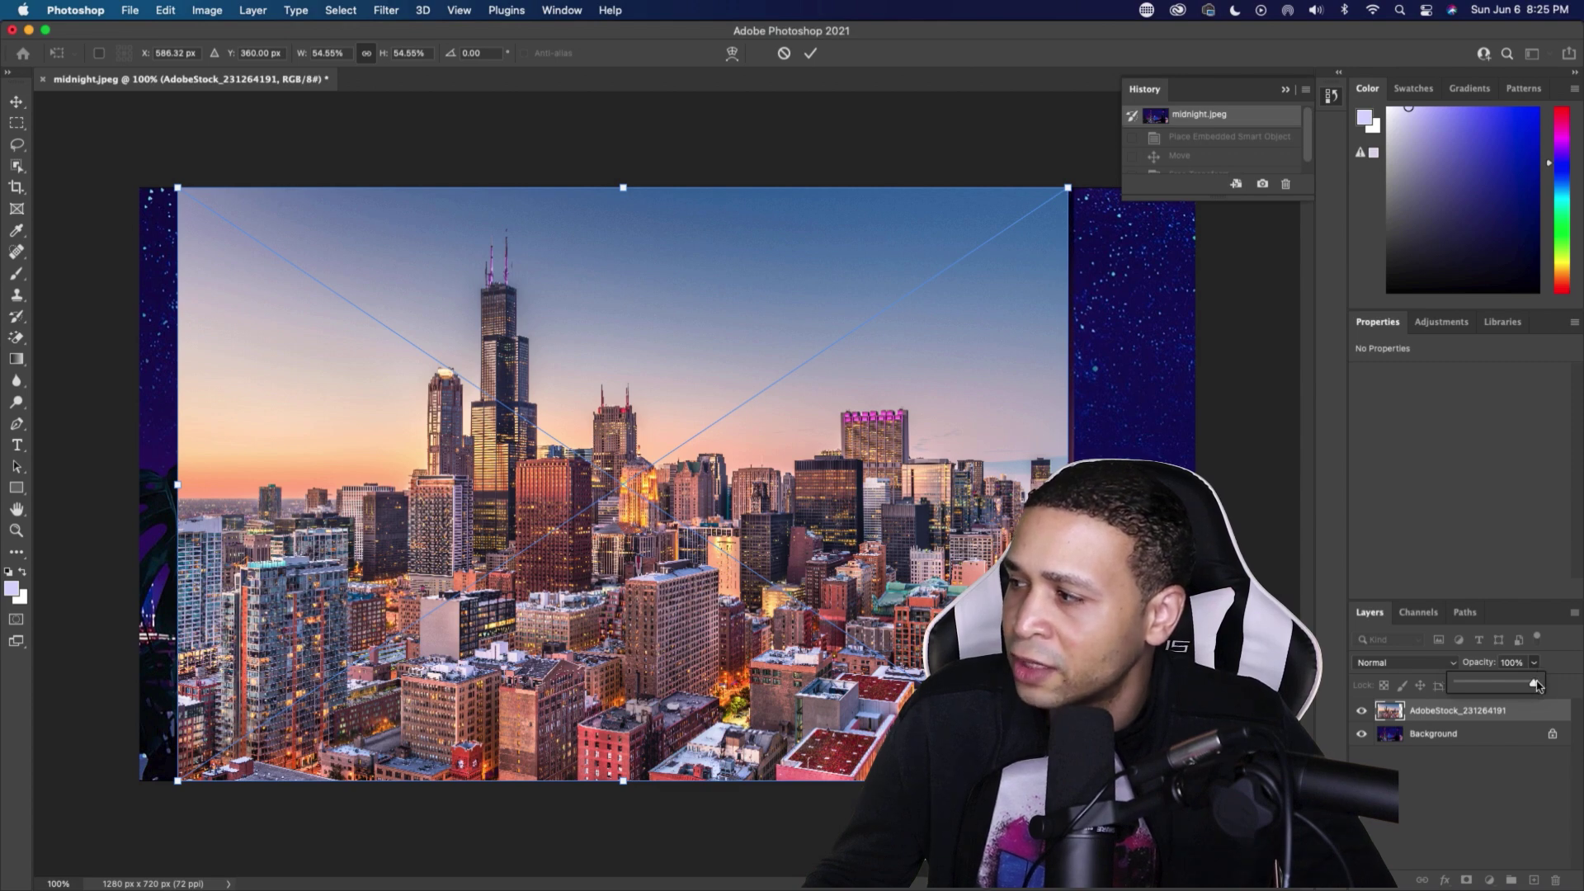
{"action": "left_click_drag", "start_coordinate": [1535, 685], "coordinate": [1491, 688]}
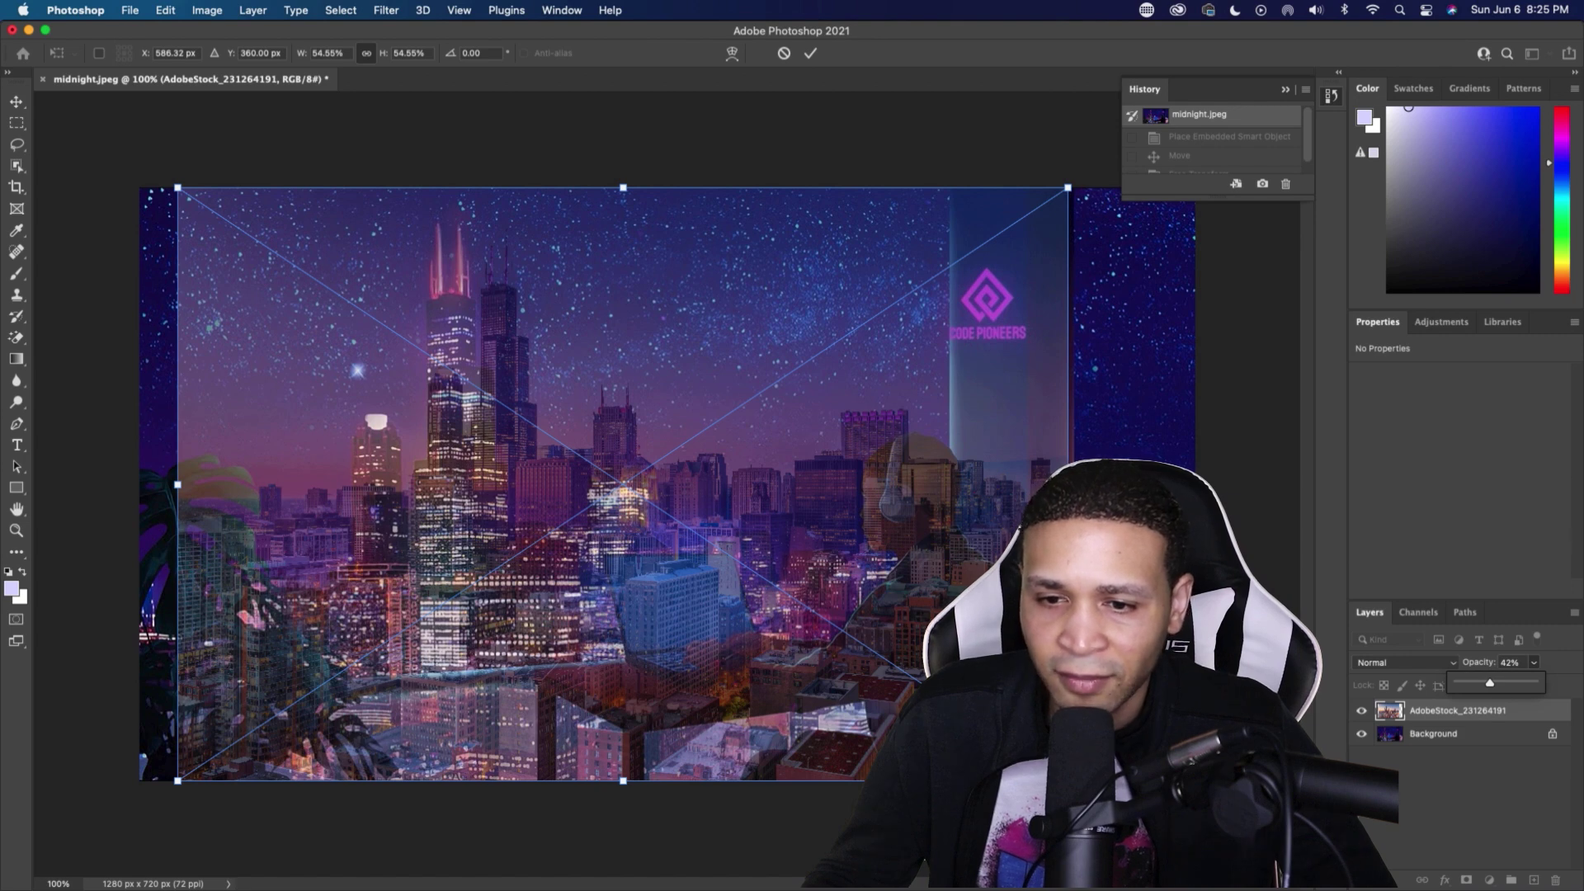
{"action": "left_click_drag", "start_coordinate": [1154, 577], "coordinate": [1332, 580]}
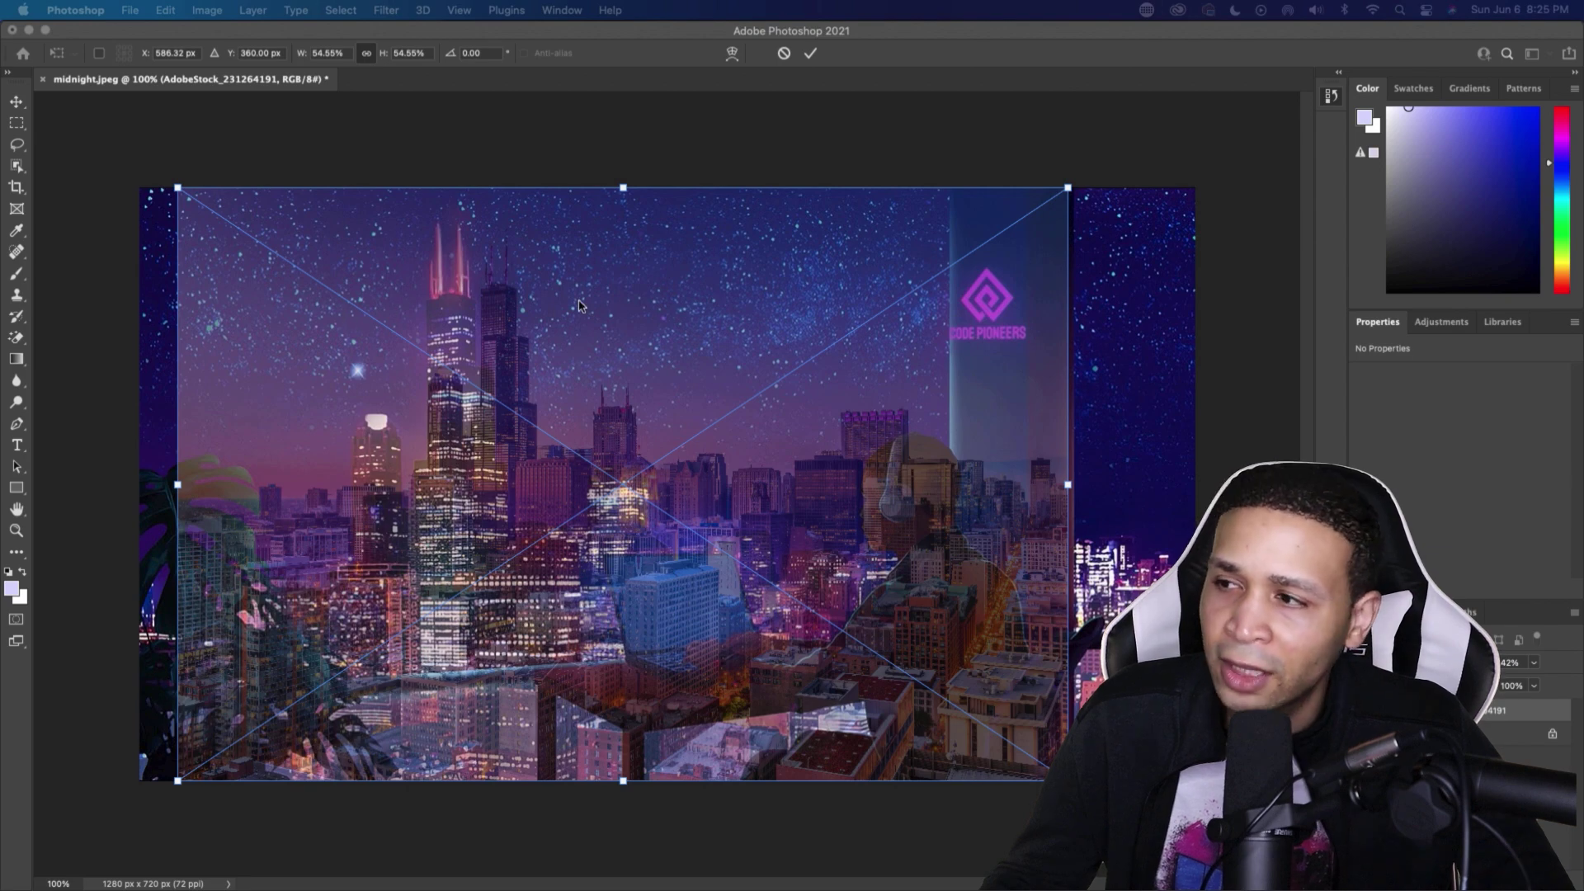
- Roughly move the skyline photo and enlarge it from its handles toward the night skyline
{"action": "left_click", "coordinate": [511, 337]}
{"action": "left_click_drag", "start_coordinate": [554, 361], "coordinate": [498, 344]}
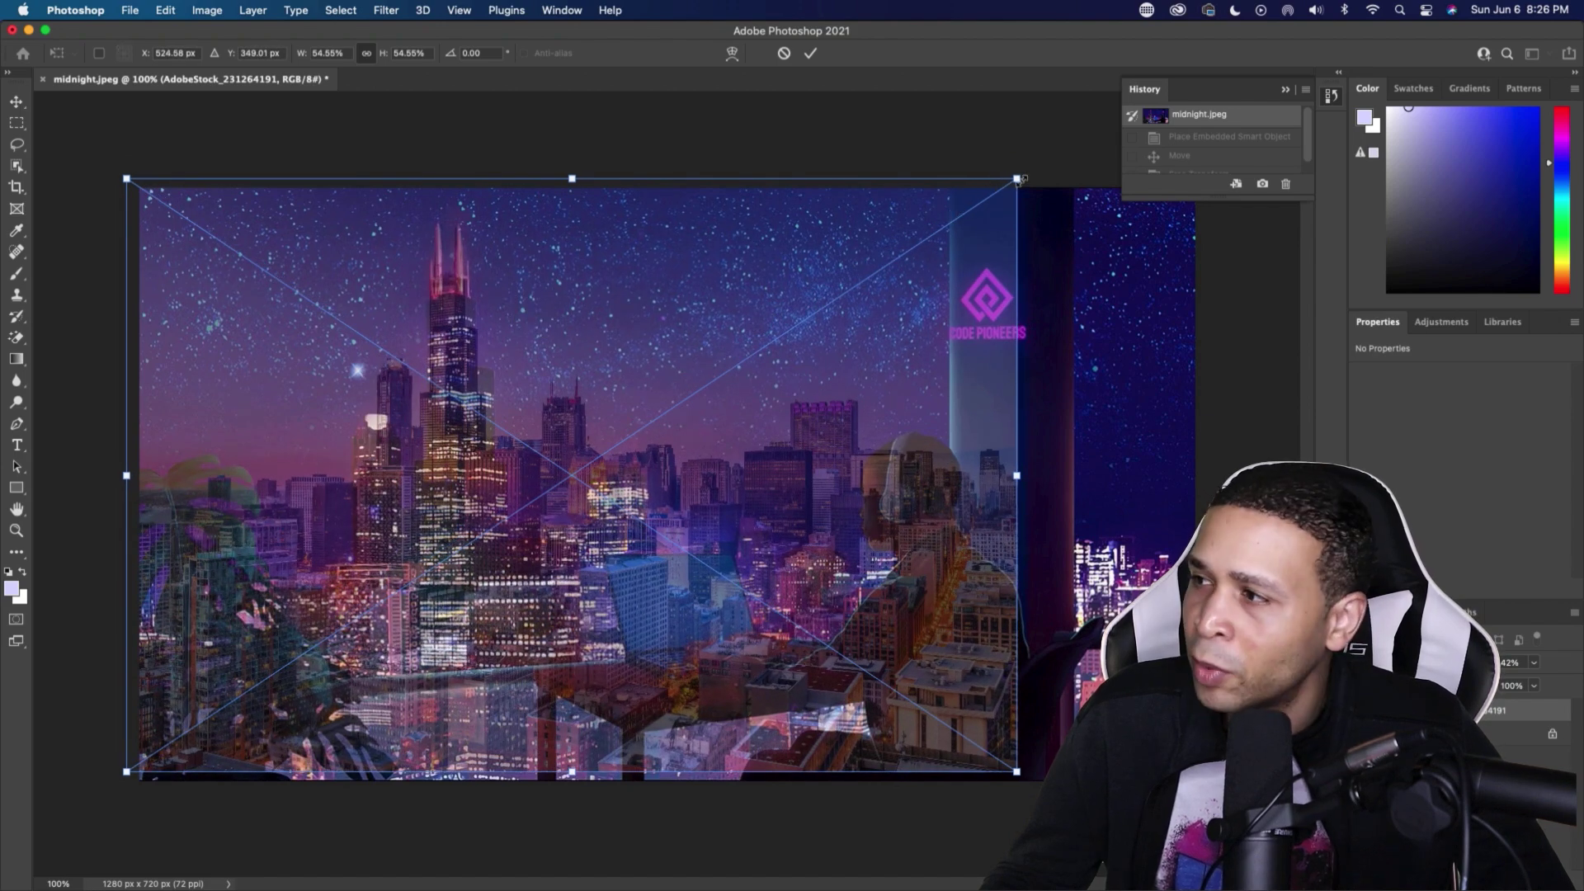
{"action": "left_click_drag", "start_coordinate": [1019, 173], "coordinate": [1221, 116]}
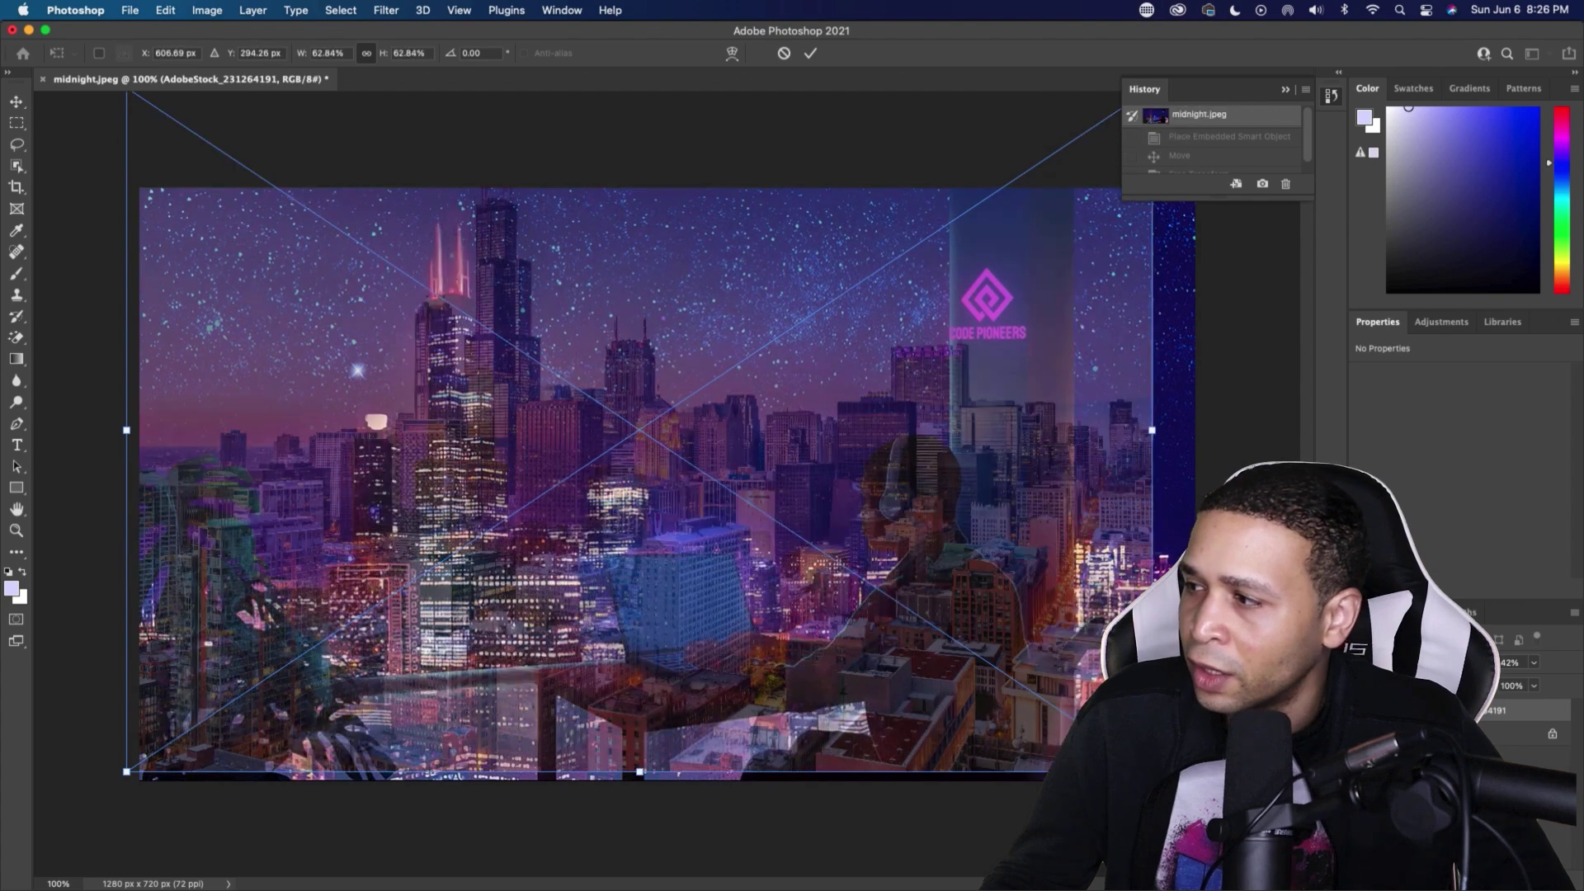
{"action": "left_click_drag", "start_coordinate": [1151, 772], "coordinate": [1201, 805]}
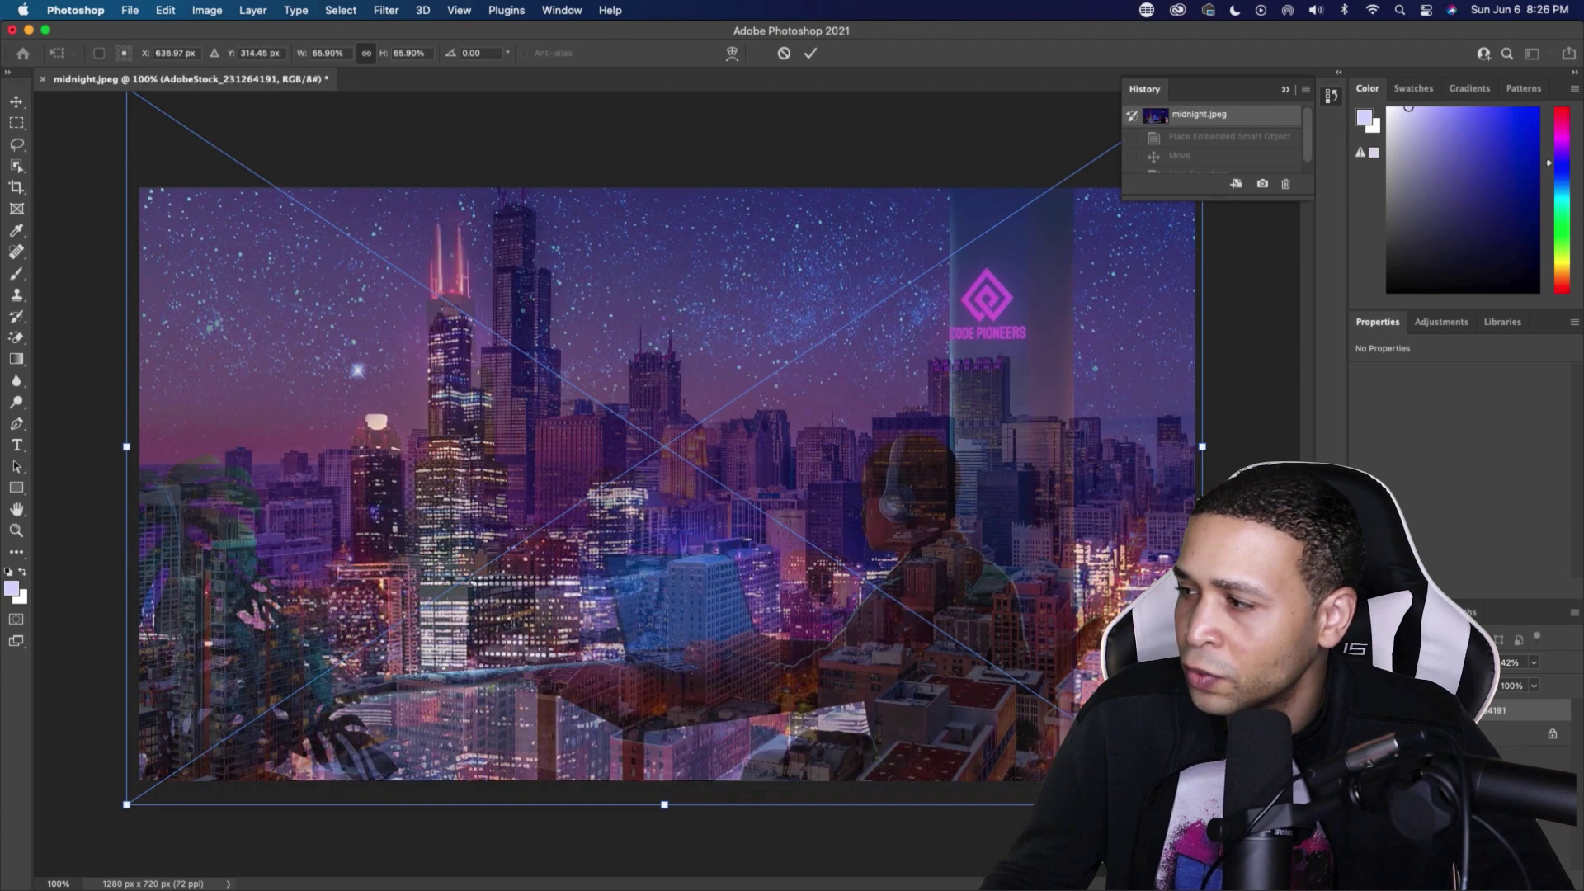
{"action": "left_click_drag", "start_coordinate": [600, 462], "coordinate": [562, 577]}
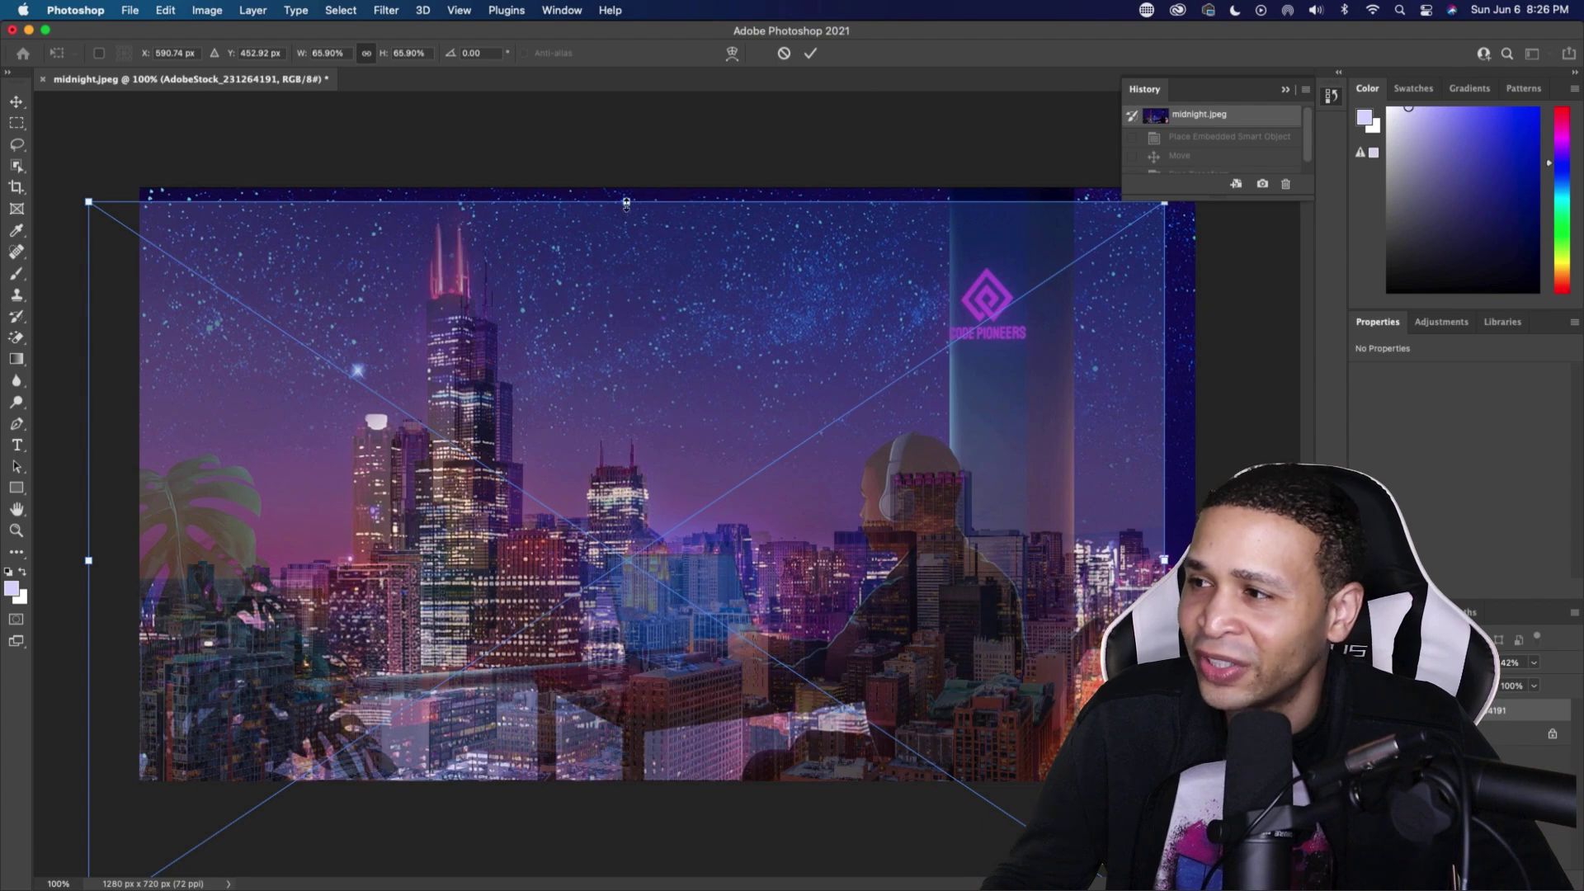
{"action": "left_click_drag", "start_coordinate": [626, 203], "coordinate": [626, 168]}
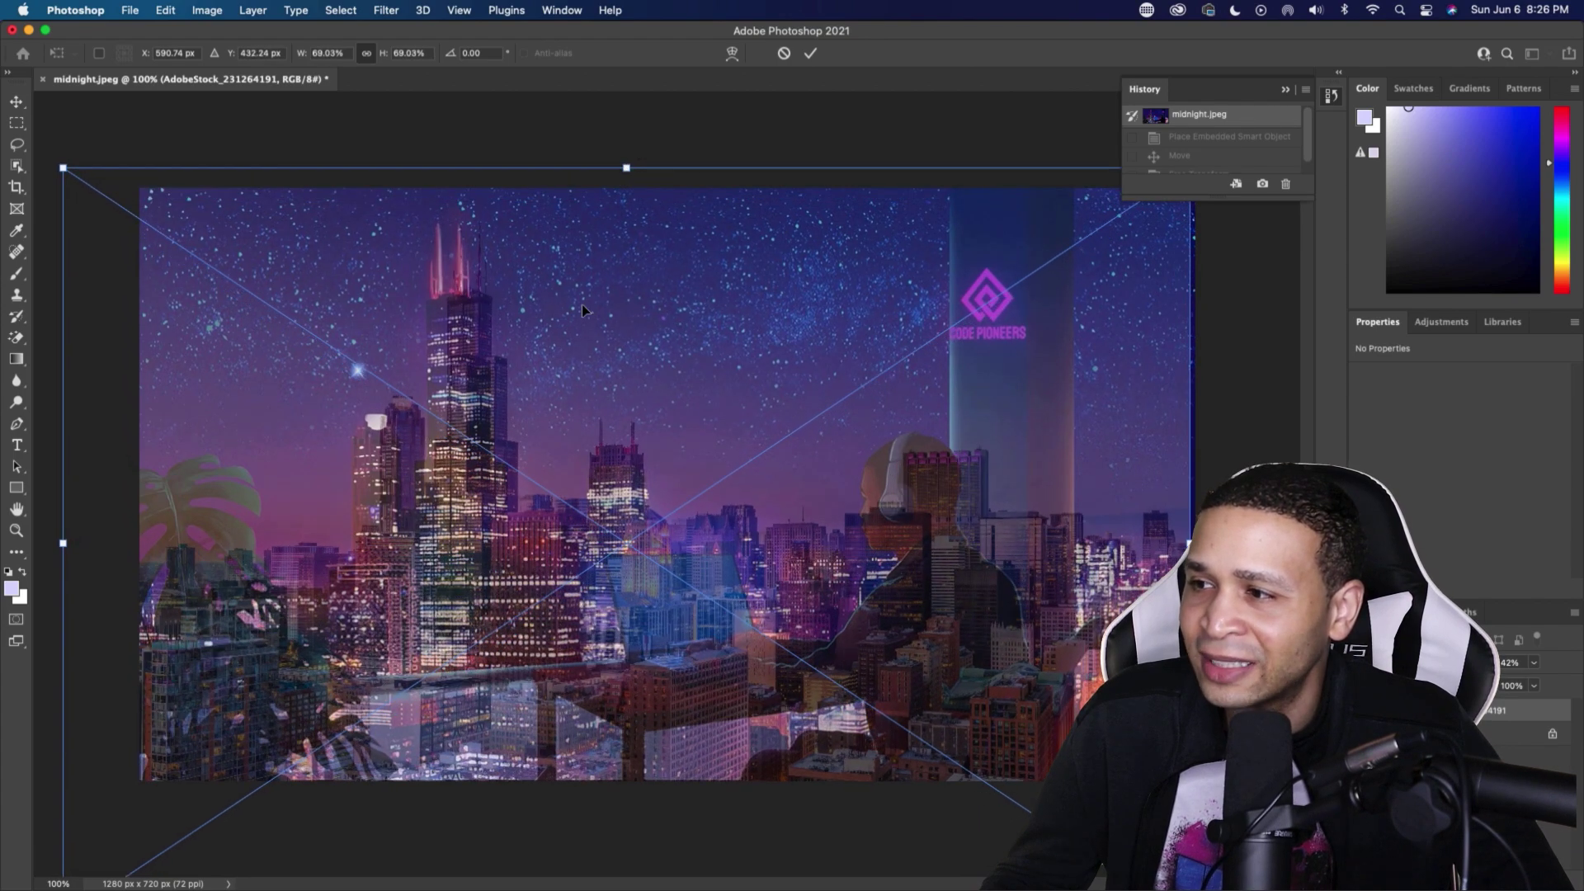
{"action": "left_click_drag", "start_coordinate": [582, 309], "coordinate": [560, 305]}
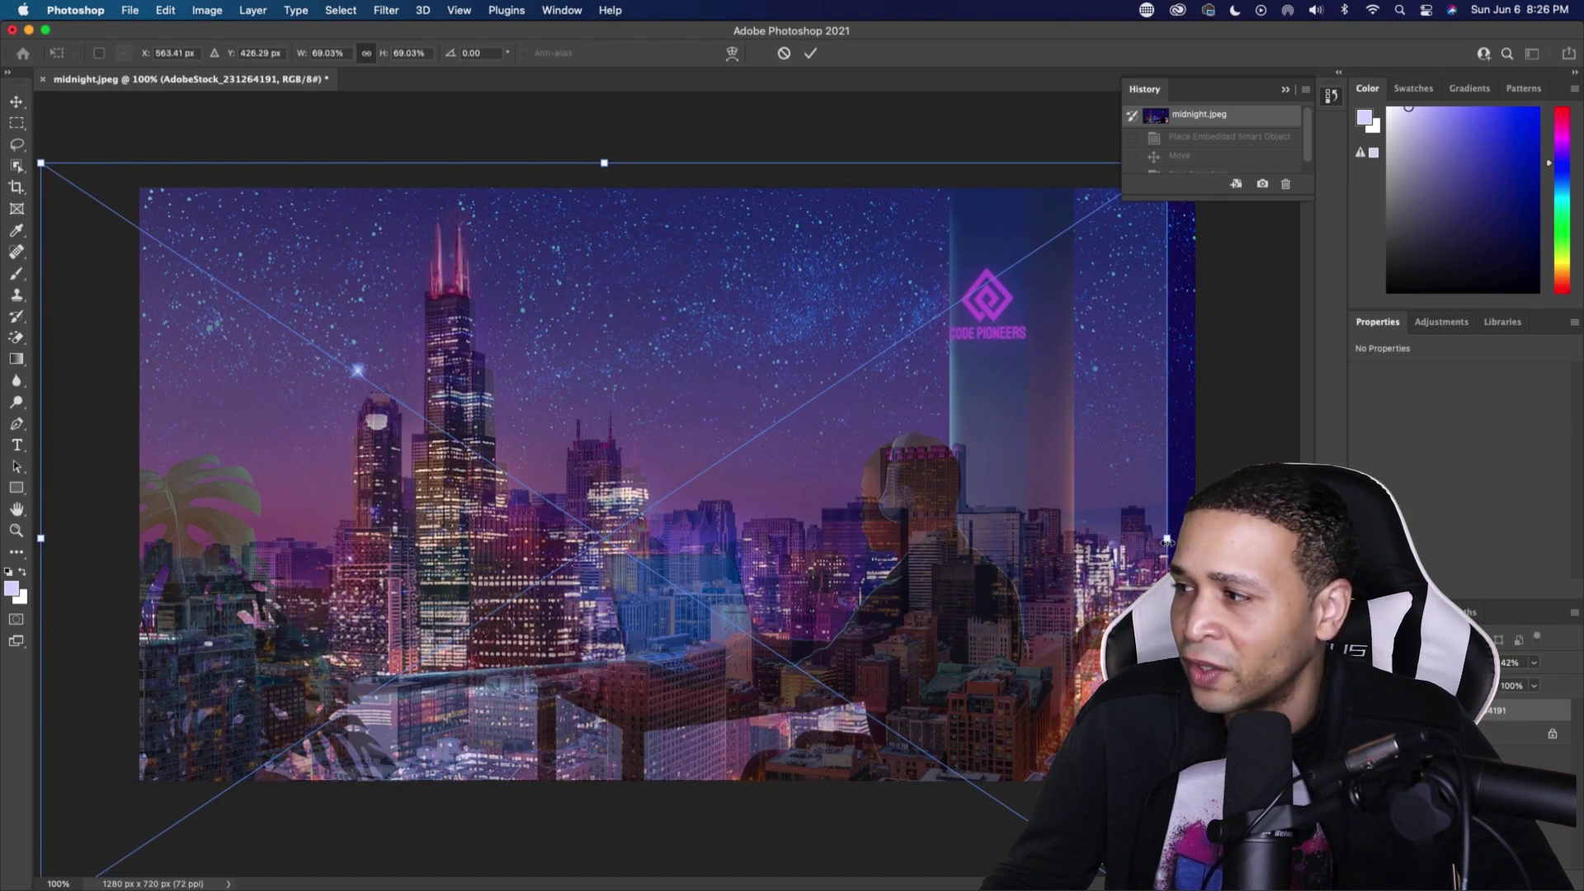
- Fine-tune the photo's position and scale up to 74.59% so the buildings align
{"action": "left_click_drag", "start_coordinate": [1167, 540], "coordinate": [1194, 538]}
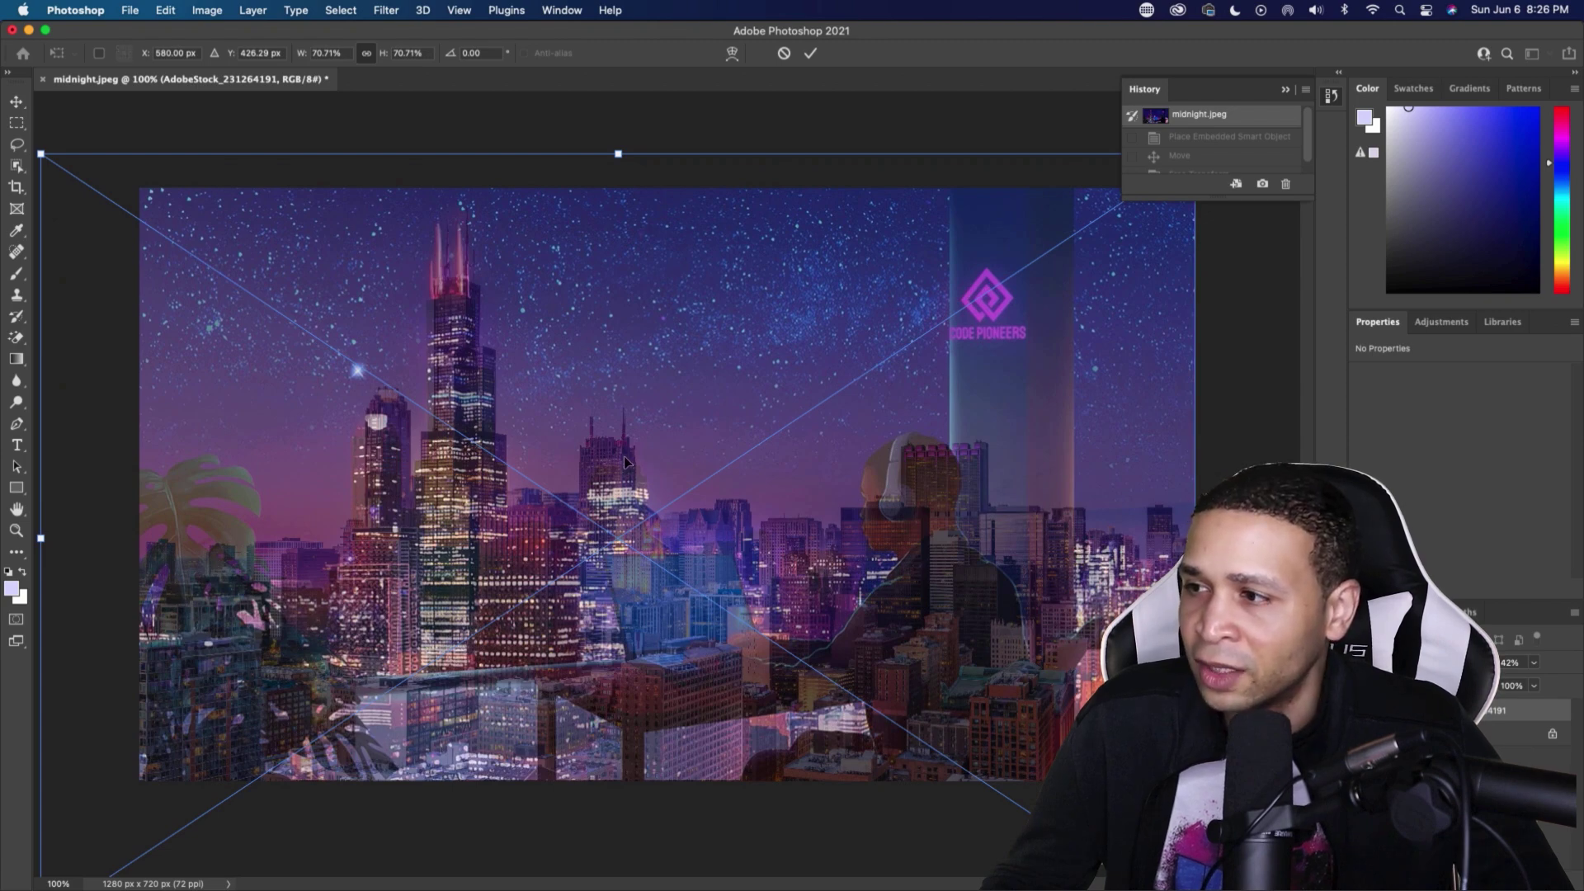
{"action": "left_click_drag", "start_coordinate": [623, 457], "coordinate": [617, 481]}
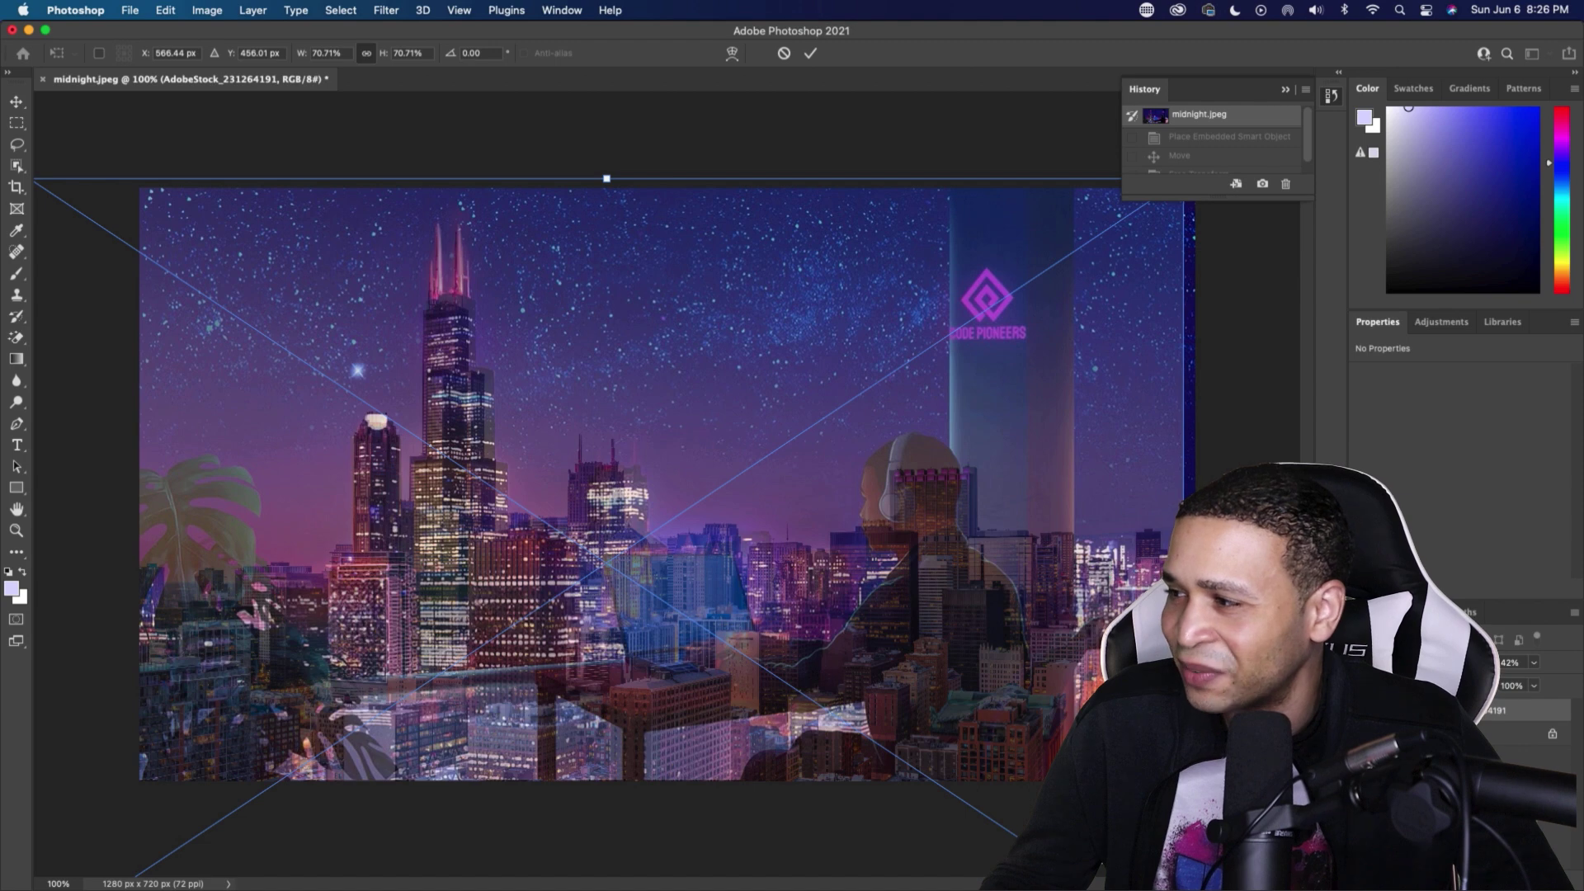
{"action": "left_click_drag", "start_coordinate": [1184, 569], "coordinate": [1213, 577]}
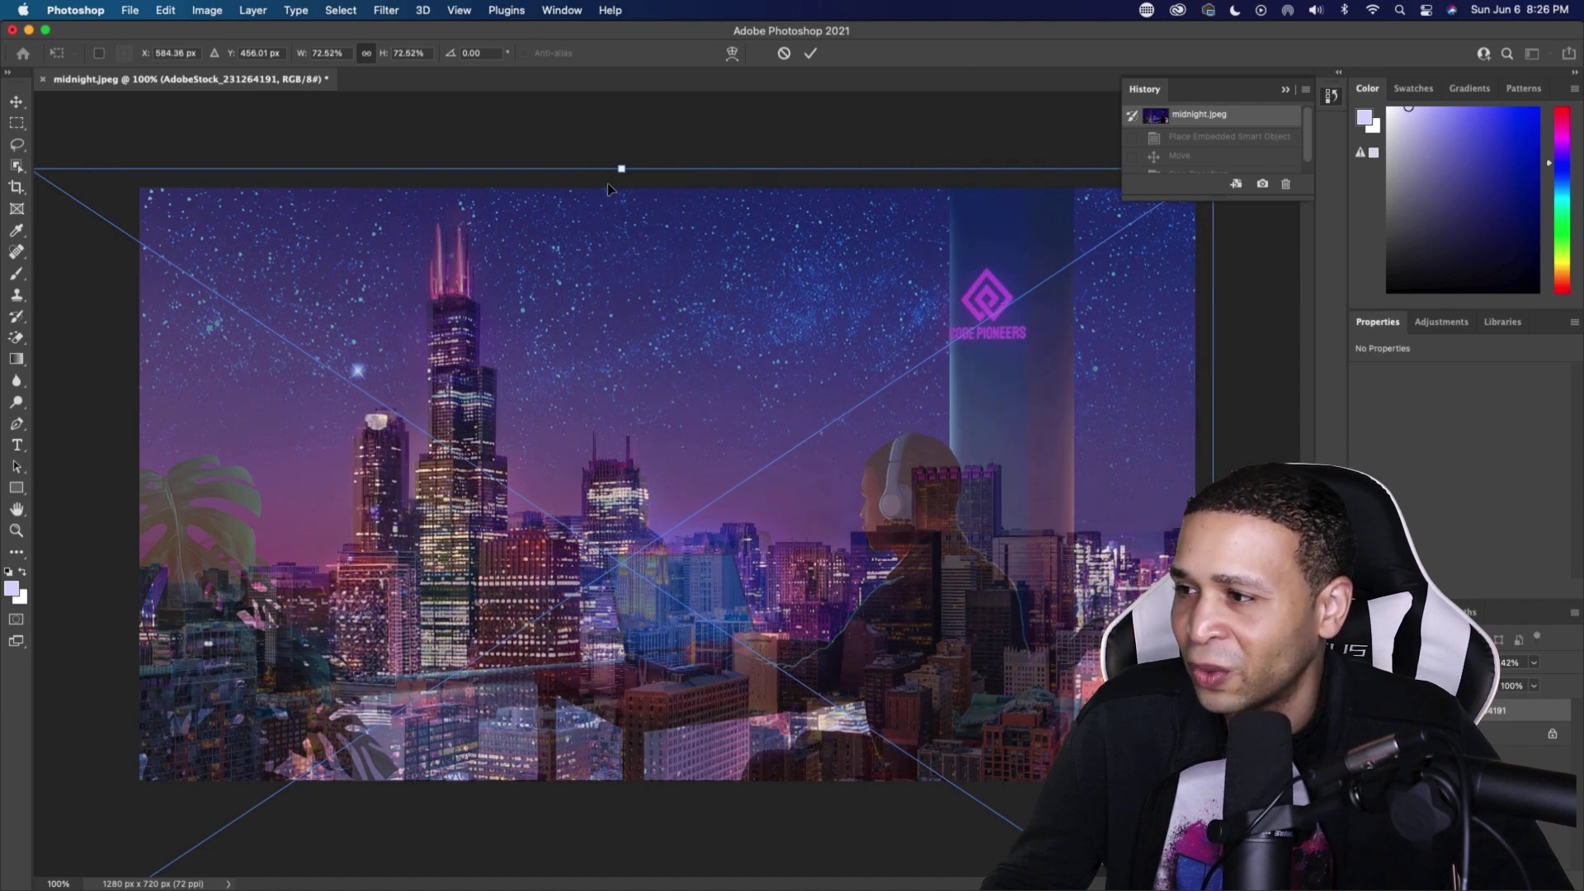
{"action": "mouse_move", "coordinate": [597, 329]}
{"action": "left_mouse_down"}
{"action": "mouse_move", "coordinate": [583, 325]}
{"action": "mouse_move", "coordinate": [597, 332]}
{"action": "left_mouse_up"}
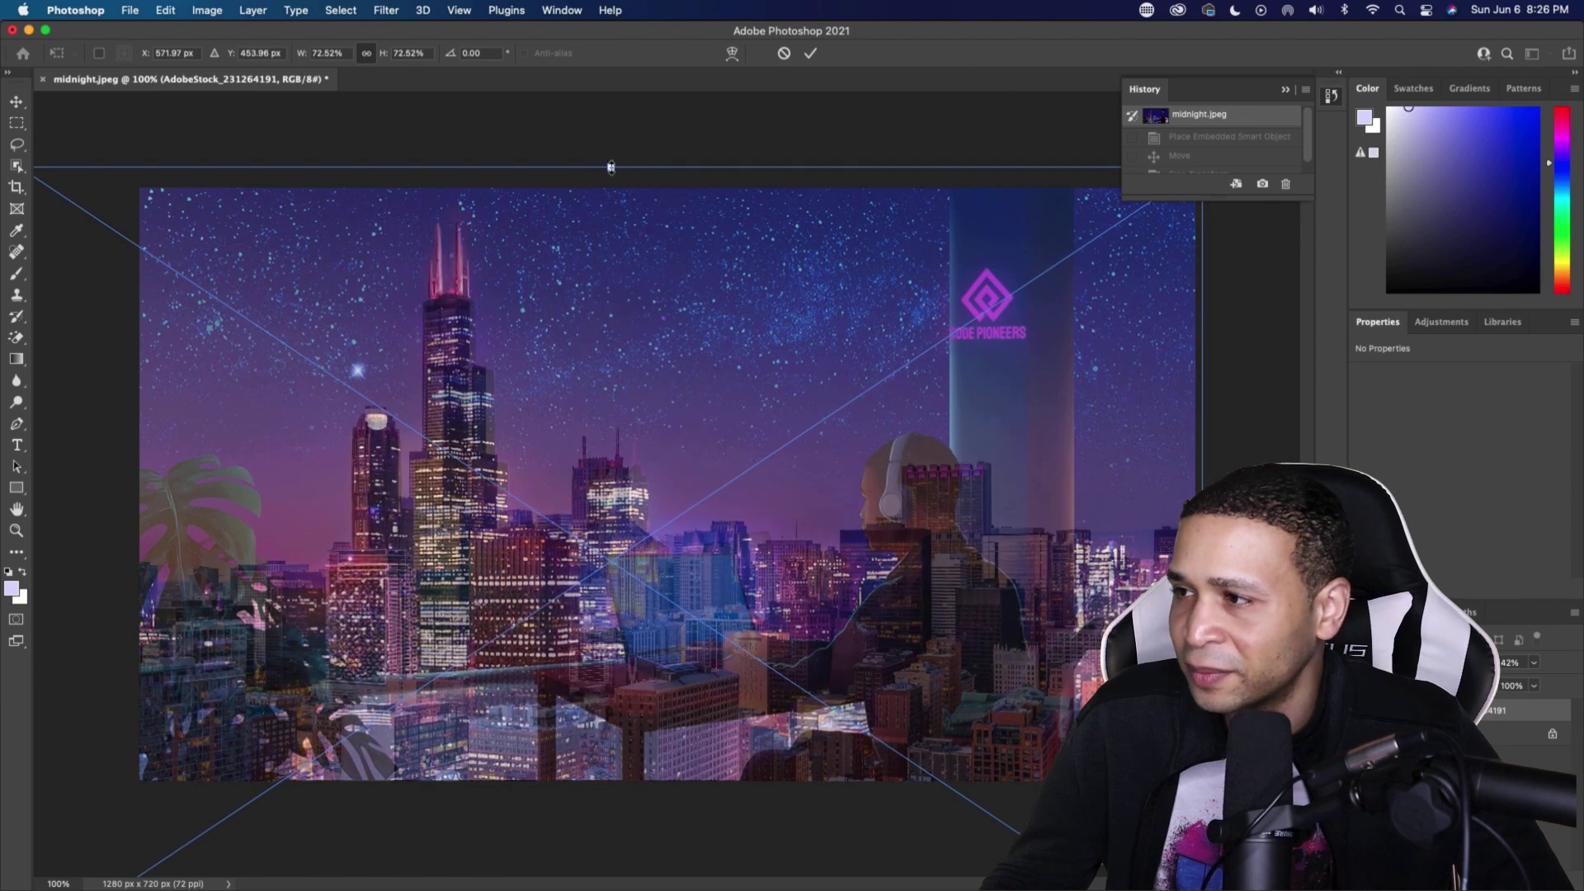
{"action": "left_click_drag", "start_coordinate": [610, 166], "coordinate": [610, 154]}
{"action": "left_click_drag", "start_coordinate": [562, 322], "coordinate": [566, 332]}
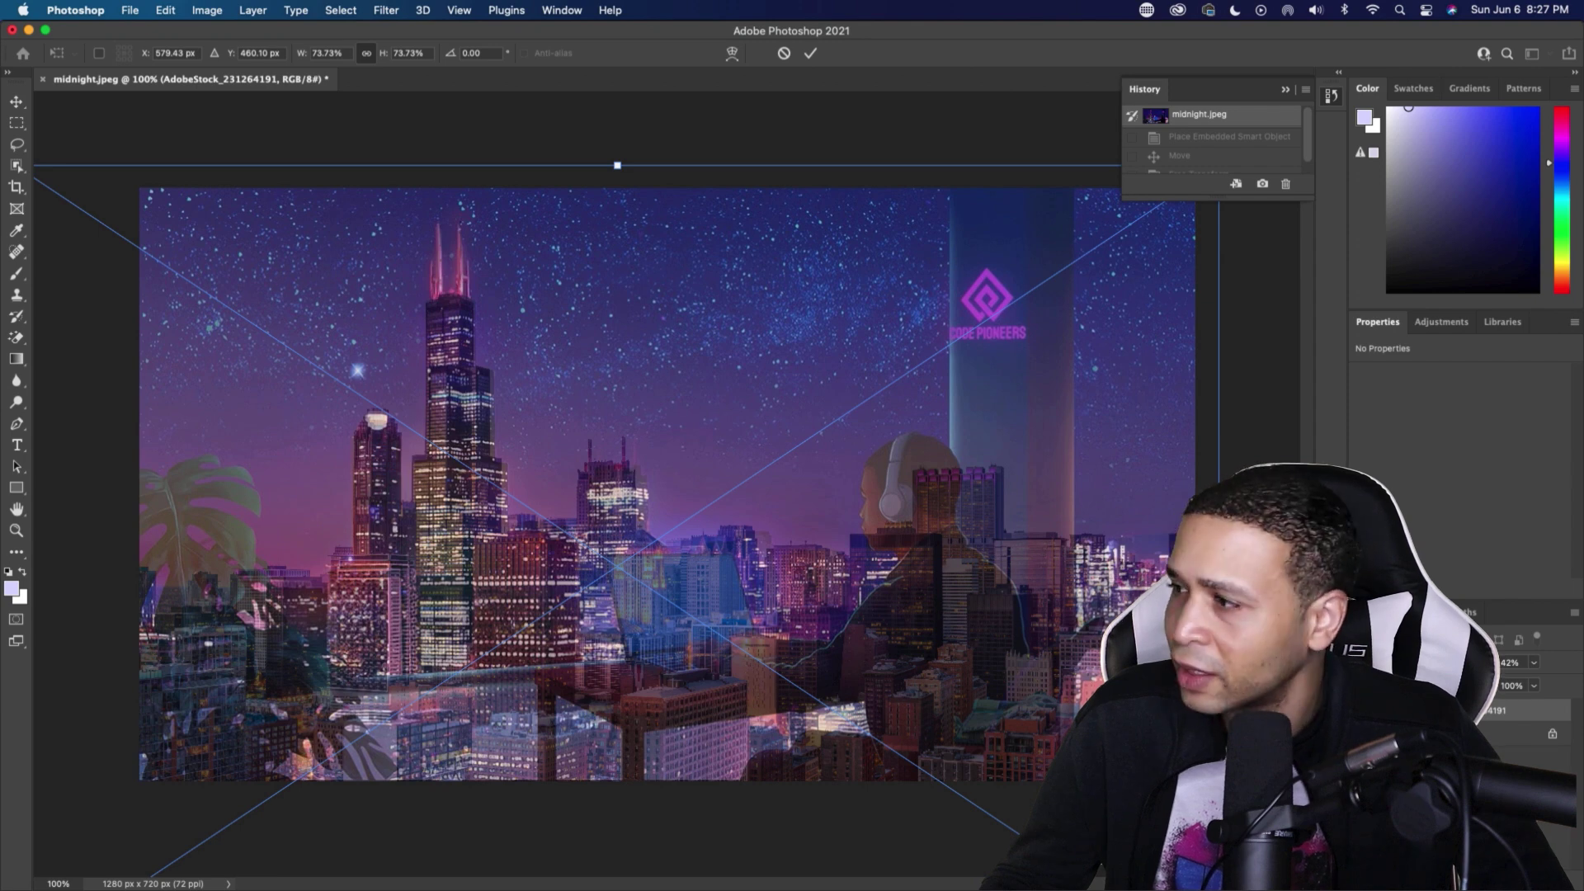
{"action": "left_click_drag", "start_coordinate": [1218, 568], "coordinate": [1232, 568]}
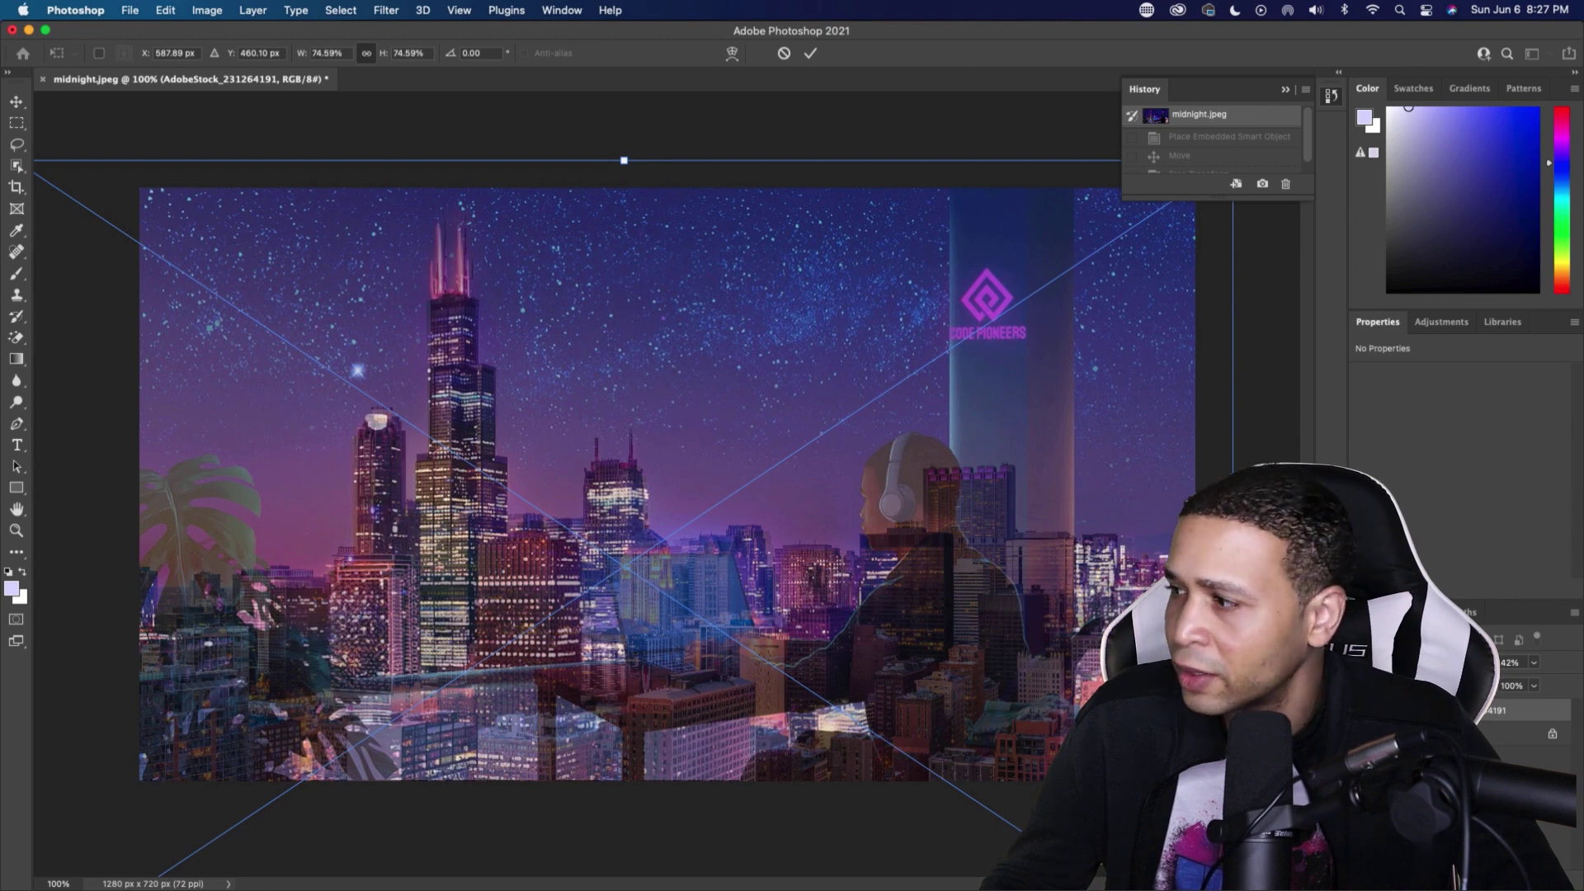
- Raise the skyline layer's opacity to 97%
{"action": "left_click", "coordinate": [1534, 663]}
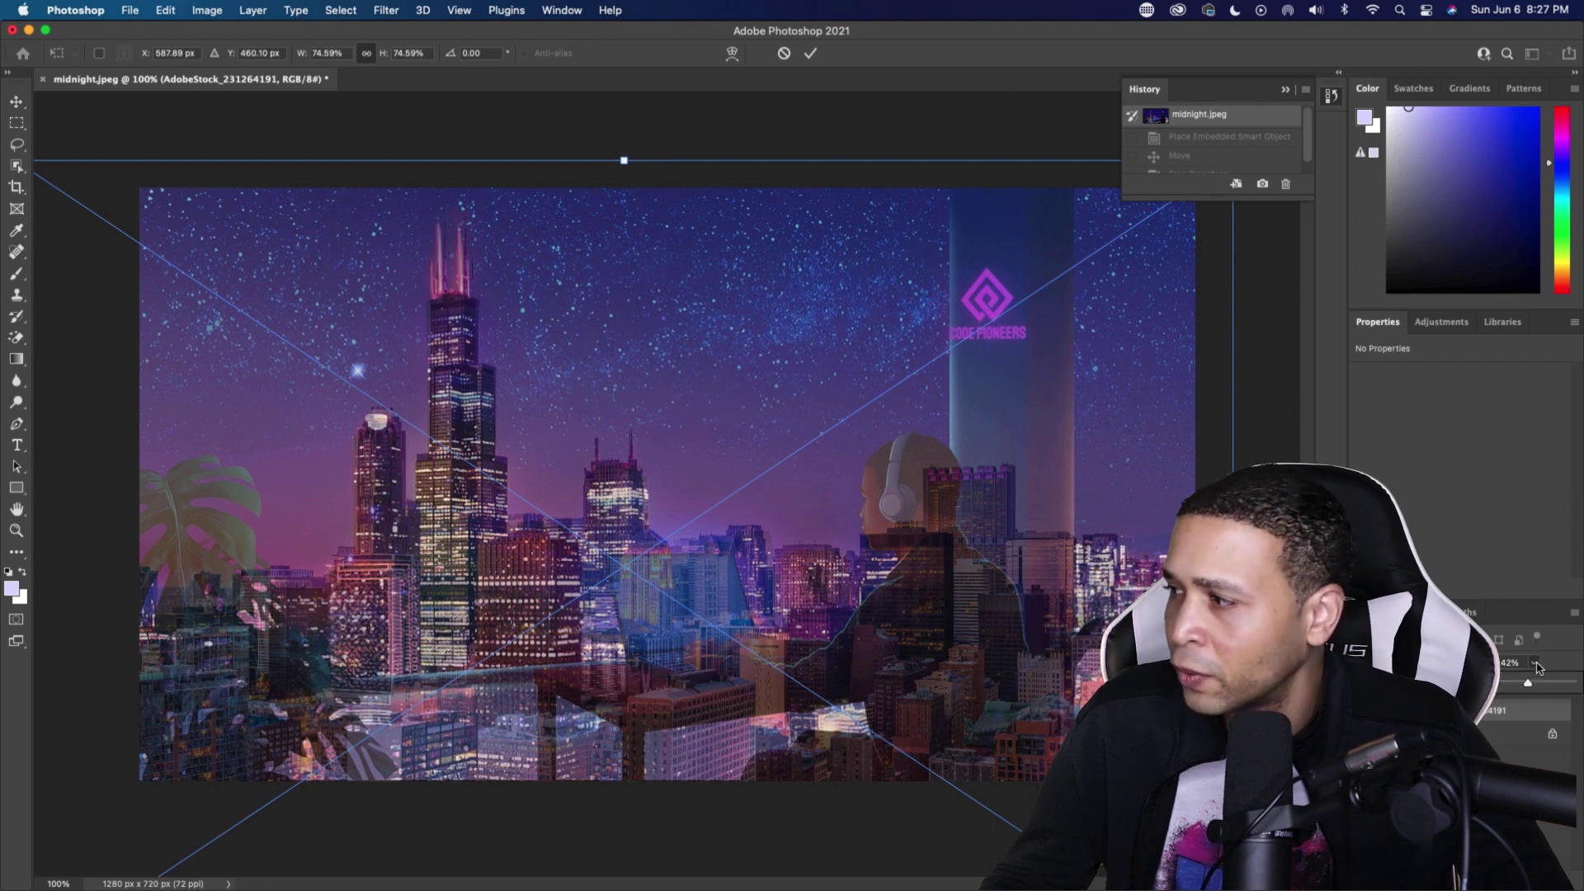
{"action": "left_click_drag", "start_coordinate": [1530, 686], "coordinate": [1570, 684]}
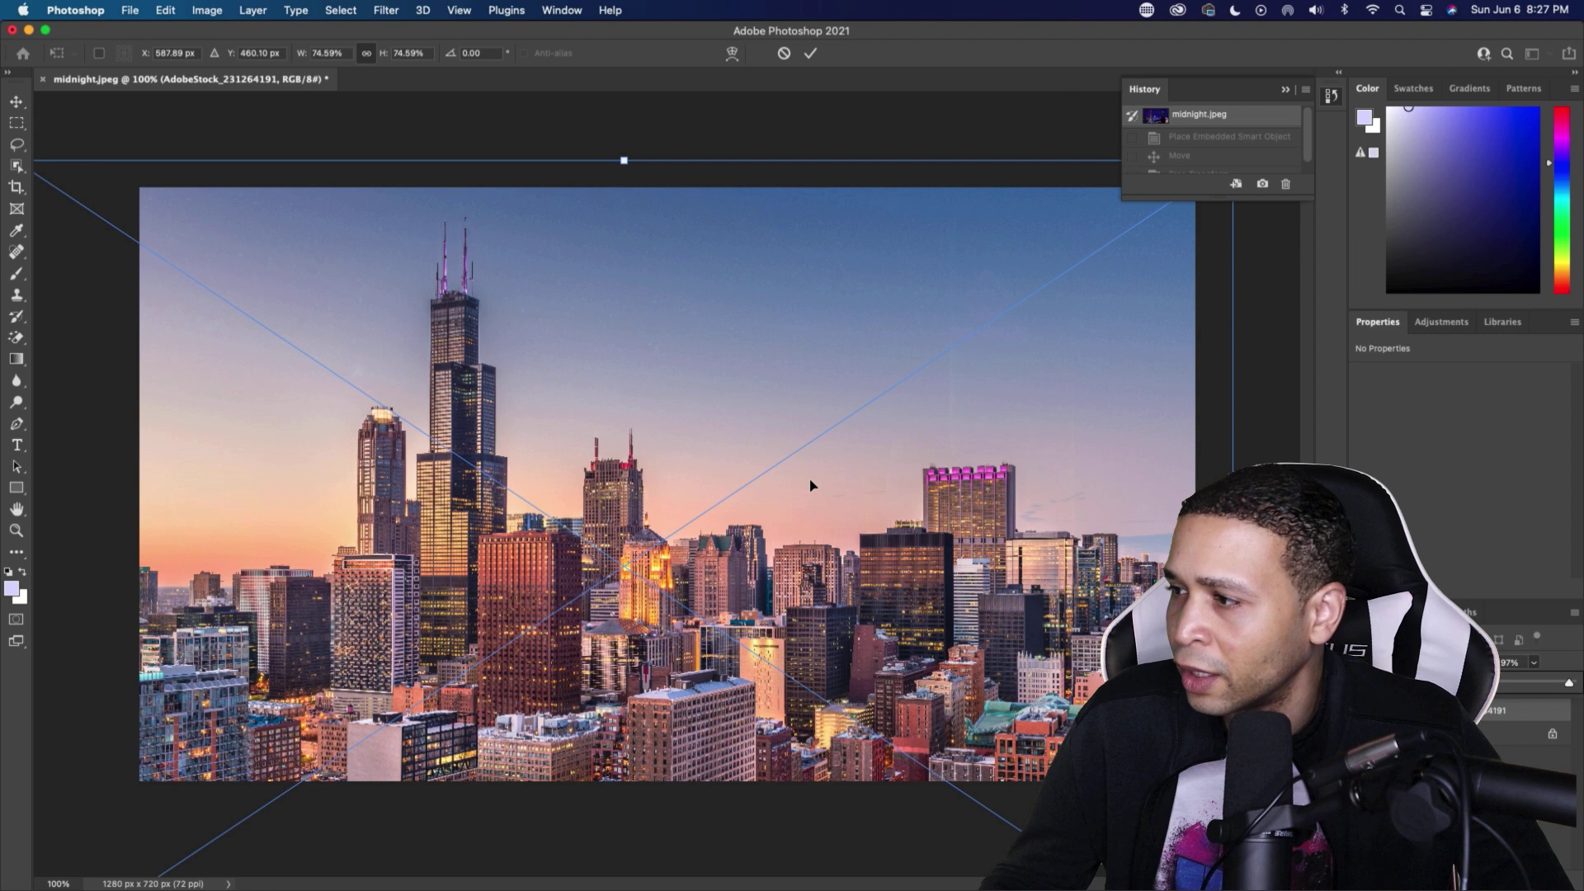
{"action": "left_click", "coordinate": [650, 404]}
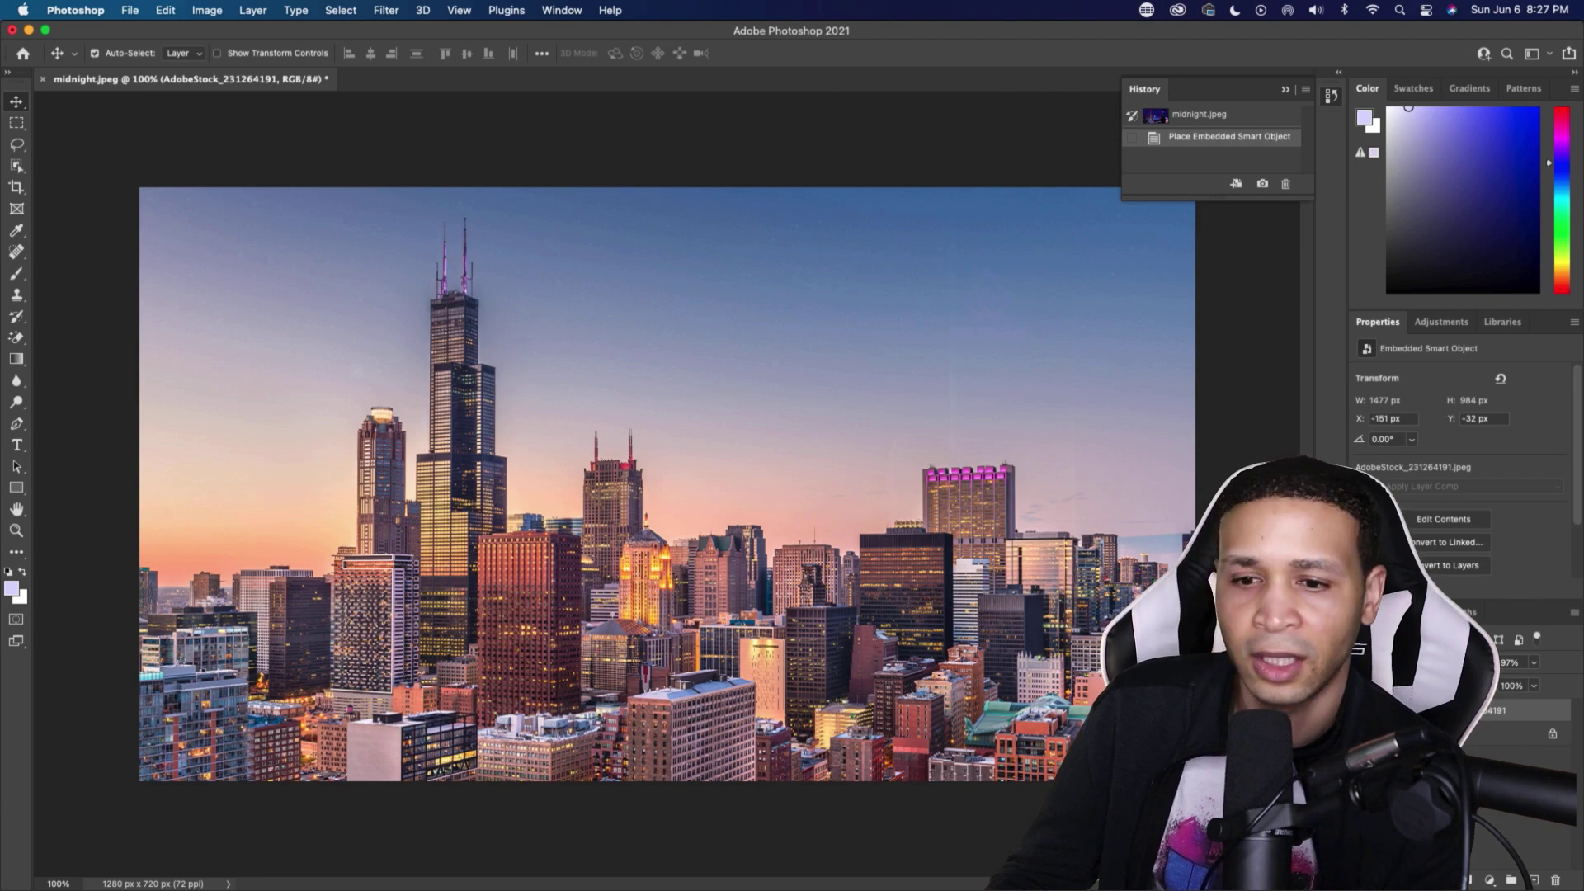
- Toggle the skyline layer's visibility several times to compare alignment with the night artwork
{"action": "key", "text": "super+comma"}
{"action": "key", "text": "super+comma"}
{"action": "key", "text": "super+comma"}
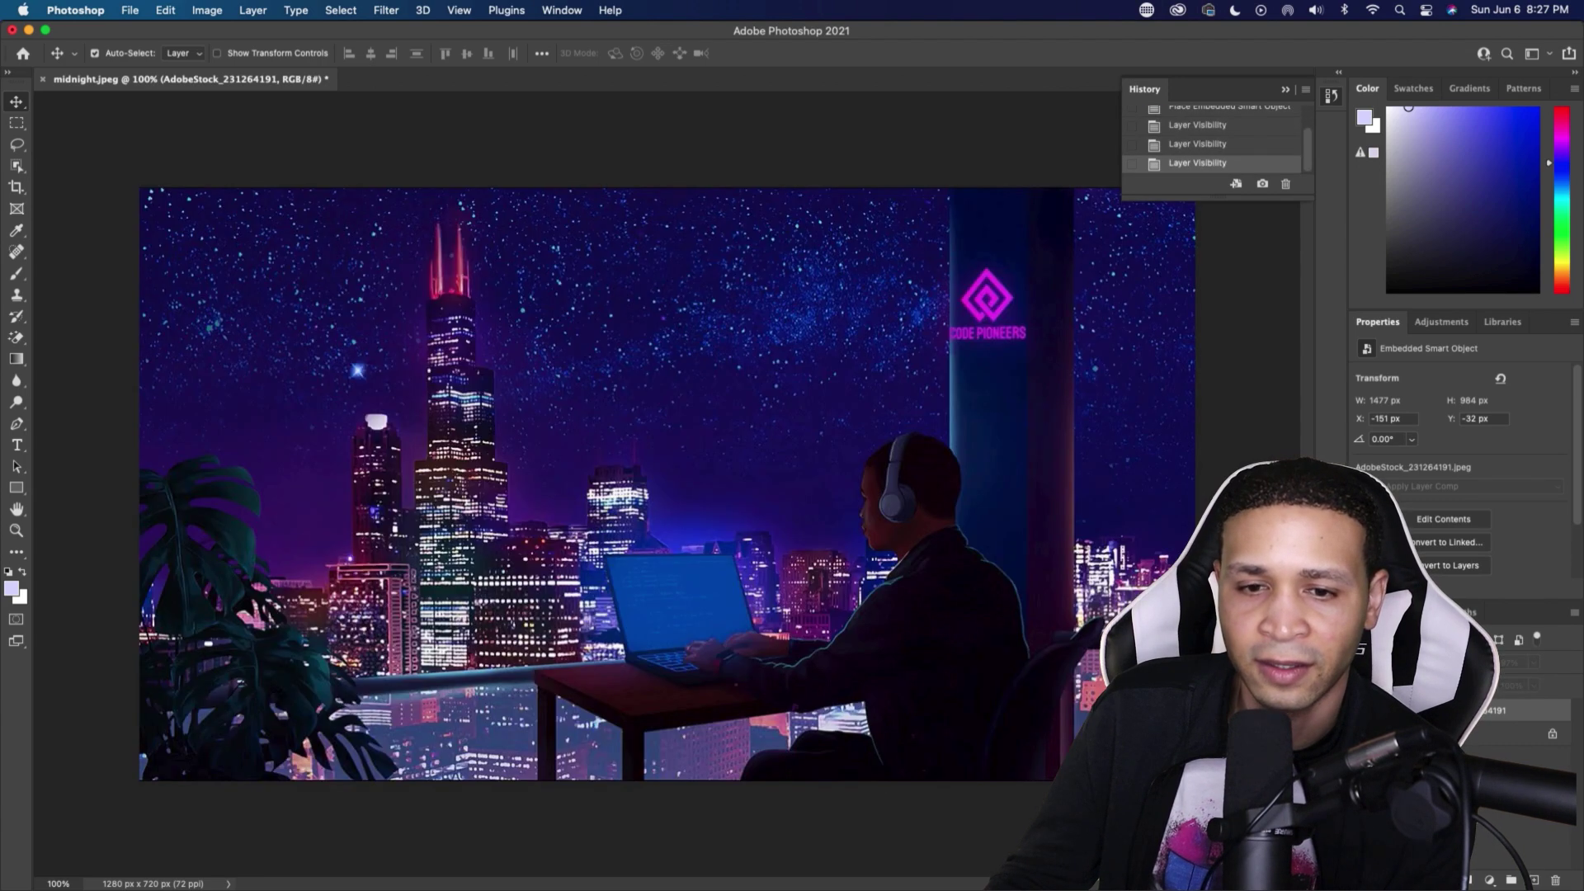
{"action": "key", "text": "super+comma"}
{"action": "key", "text": "super+comma"}
{"action": "key", "text": "super+comma"}
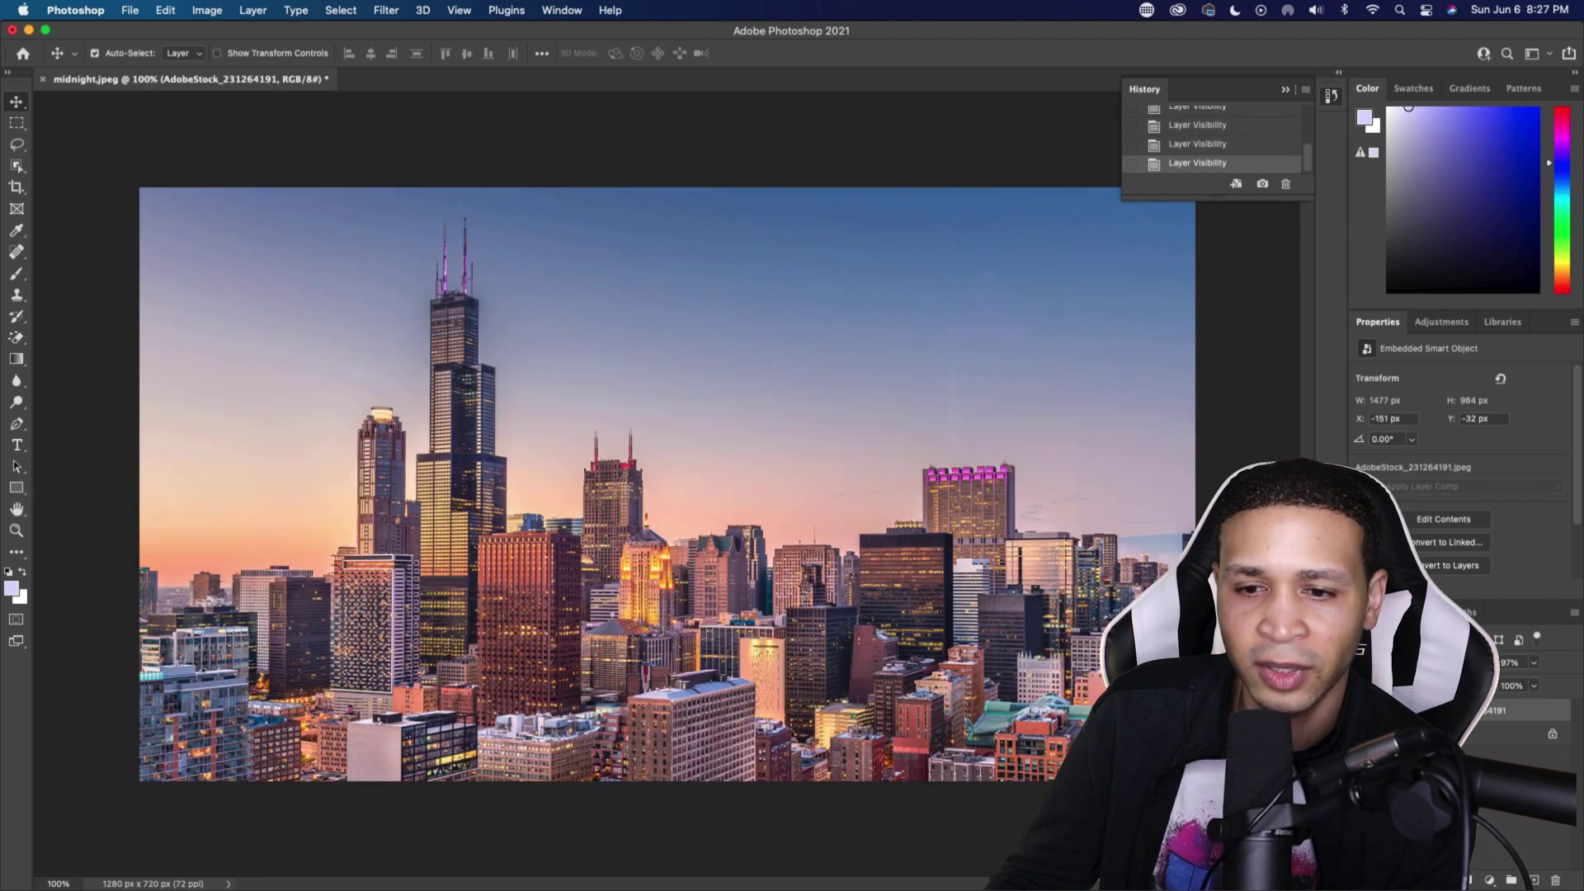
{"action": "key", "text": "super+comma"}
{"action": "key", "text": "super+comma"}
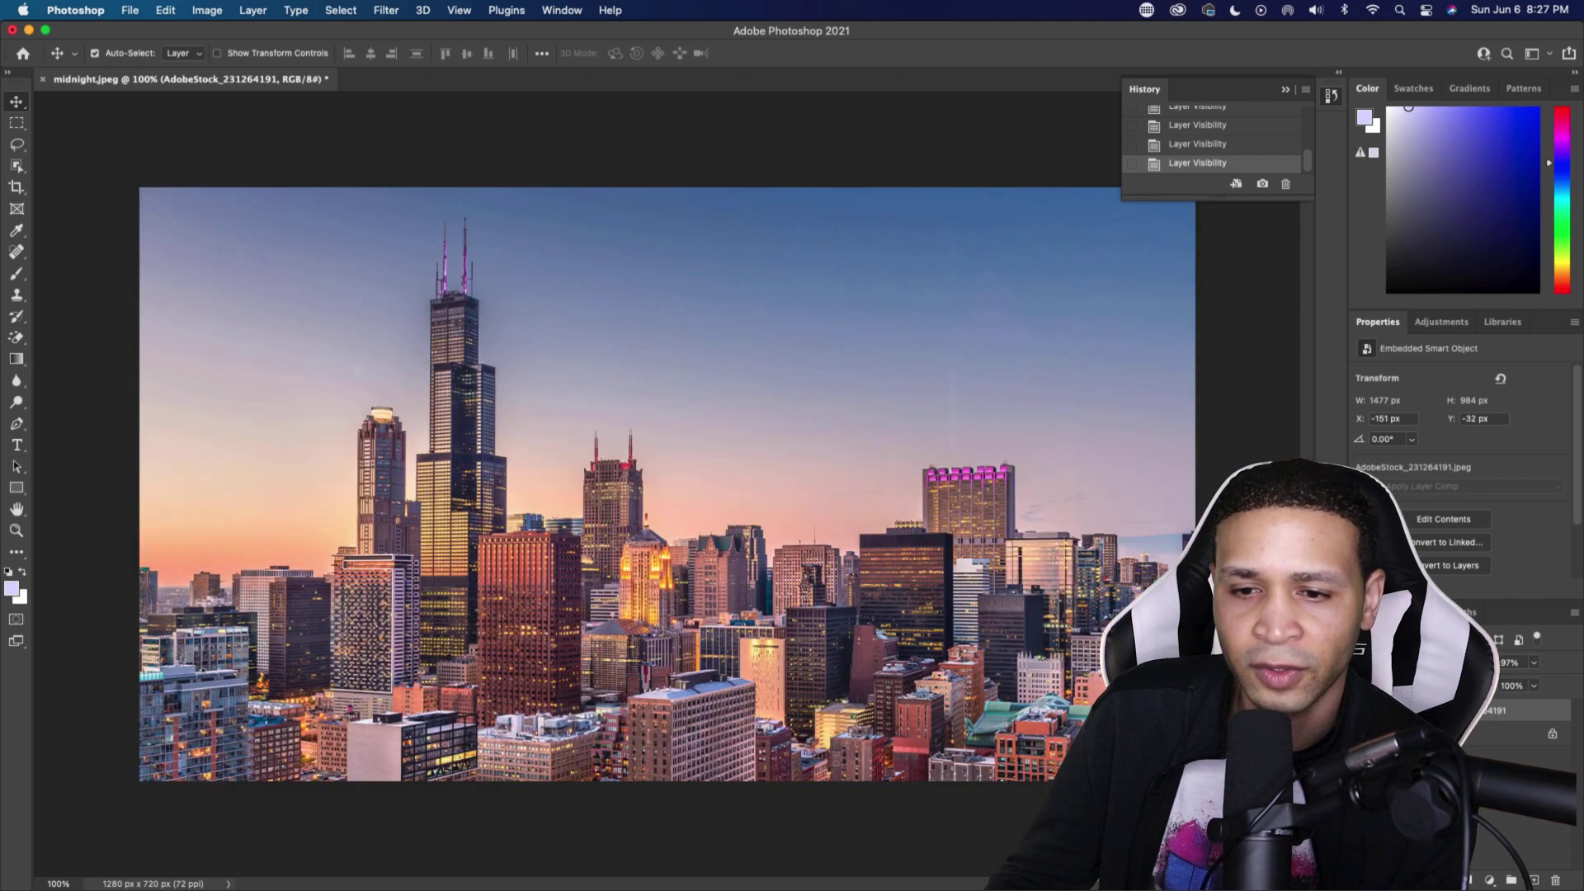
{"action": "key", "text": "super+comma"}
{"action": "key", "text": "super+comma"}
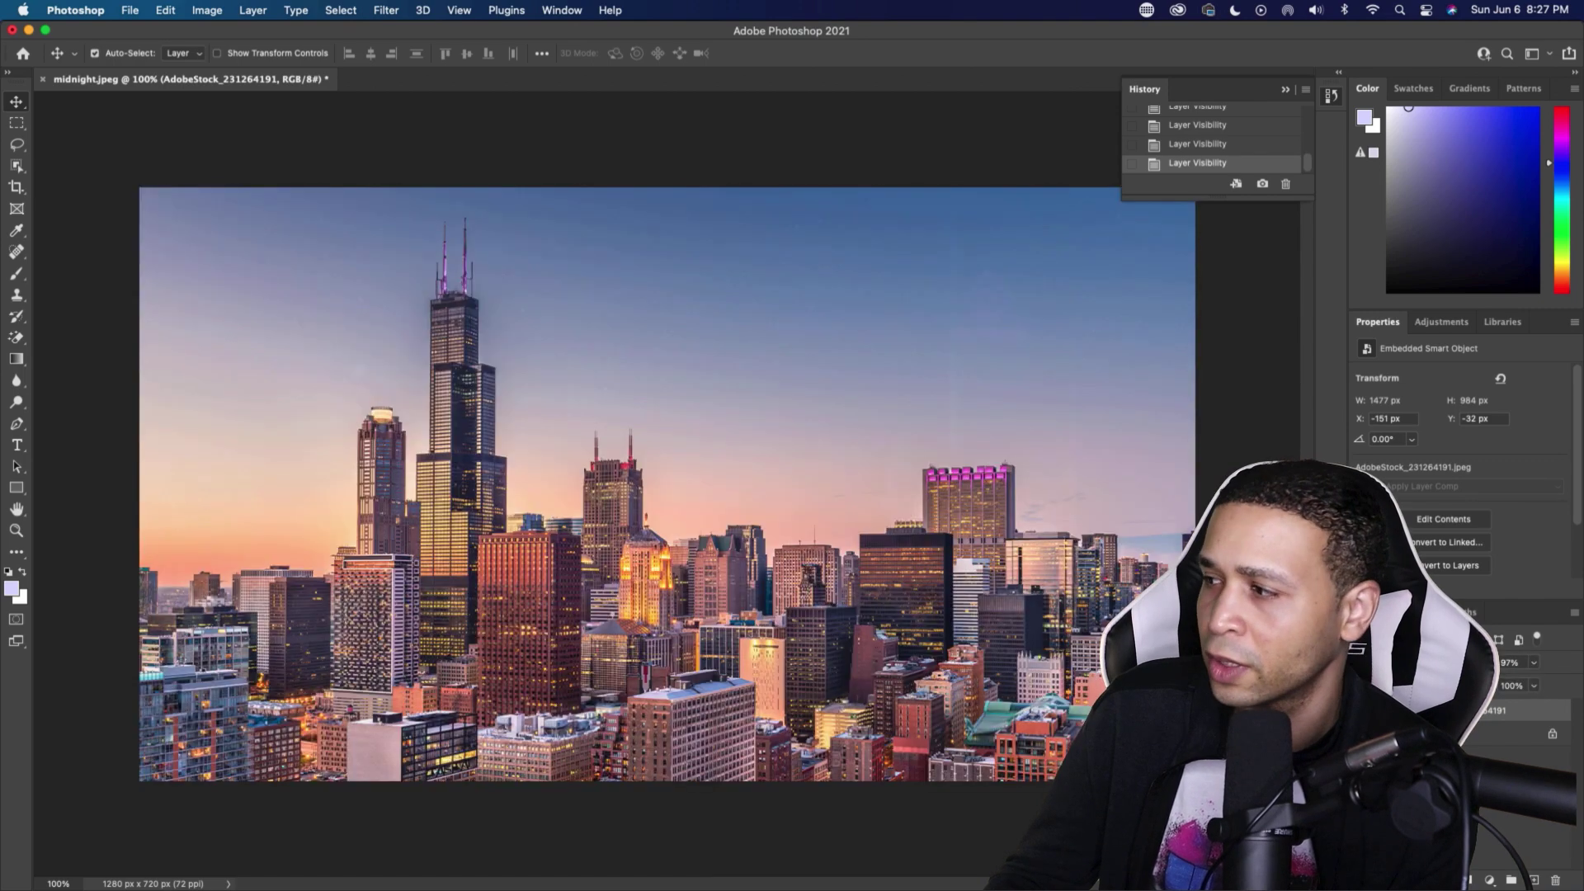
- Apply Edit > Transform > Skew to the daytime skyline layer
{"action": "left_click", "coordinate": [165, 10]}
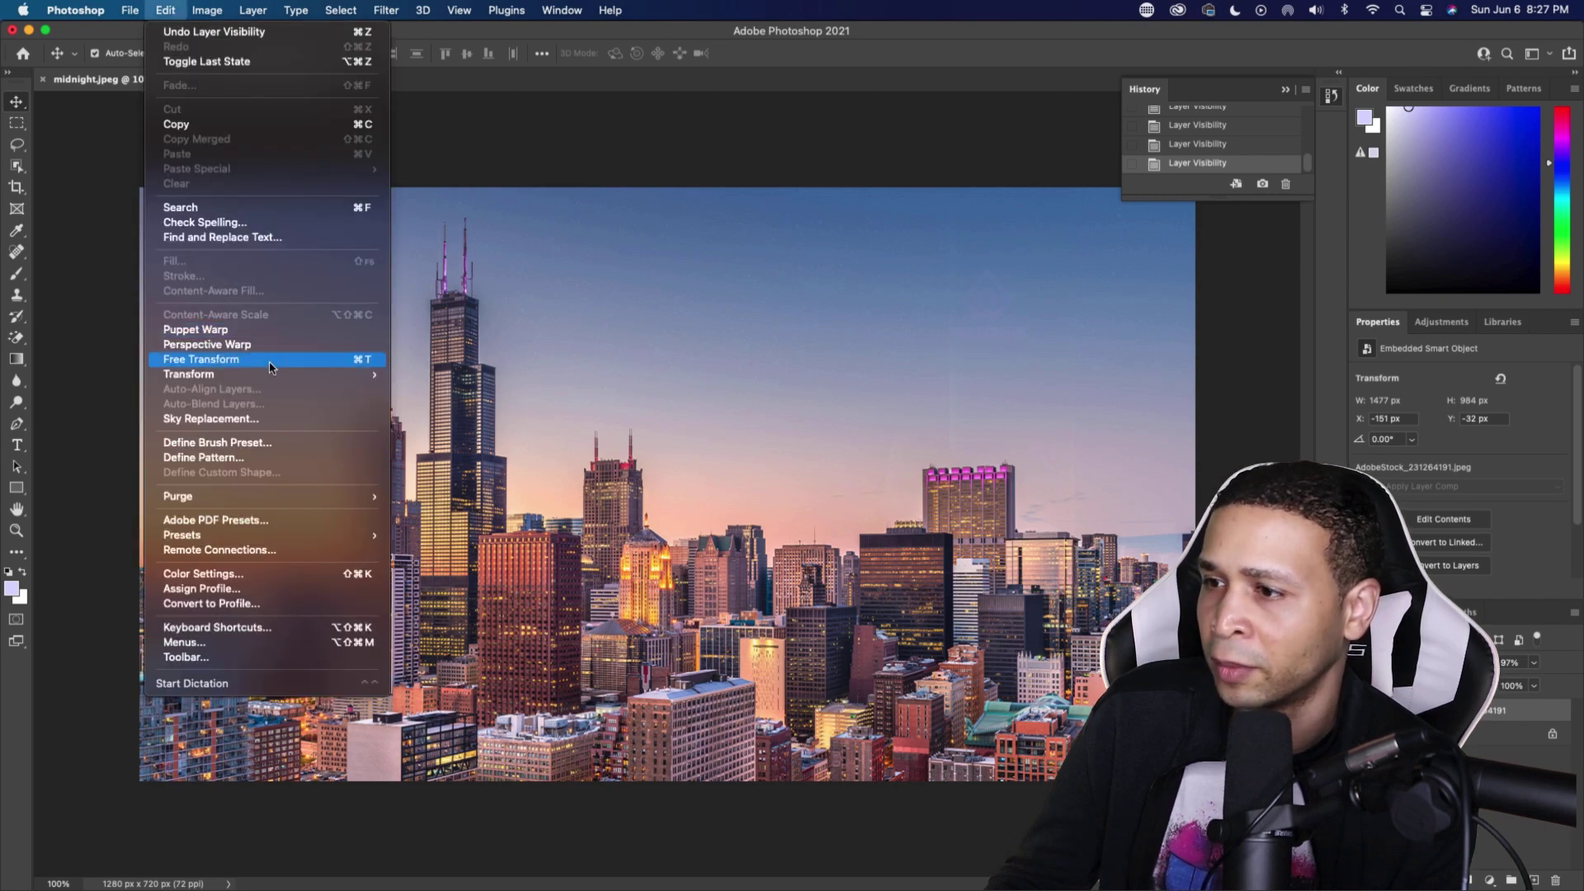
{"action": "mouse_move", "coordinate": [268, 380]}
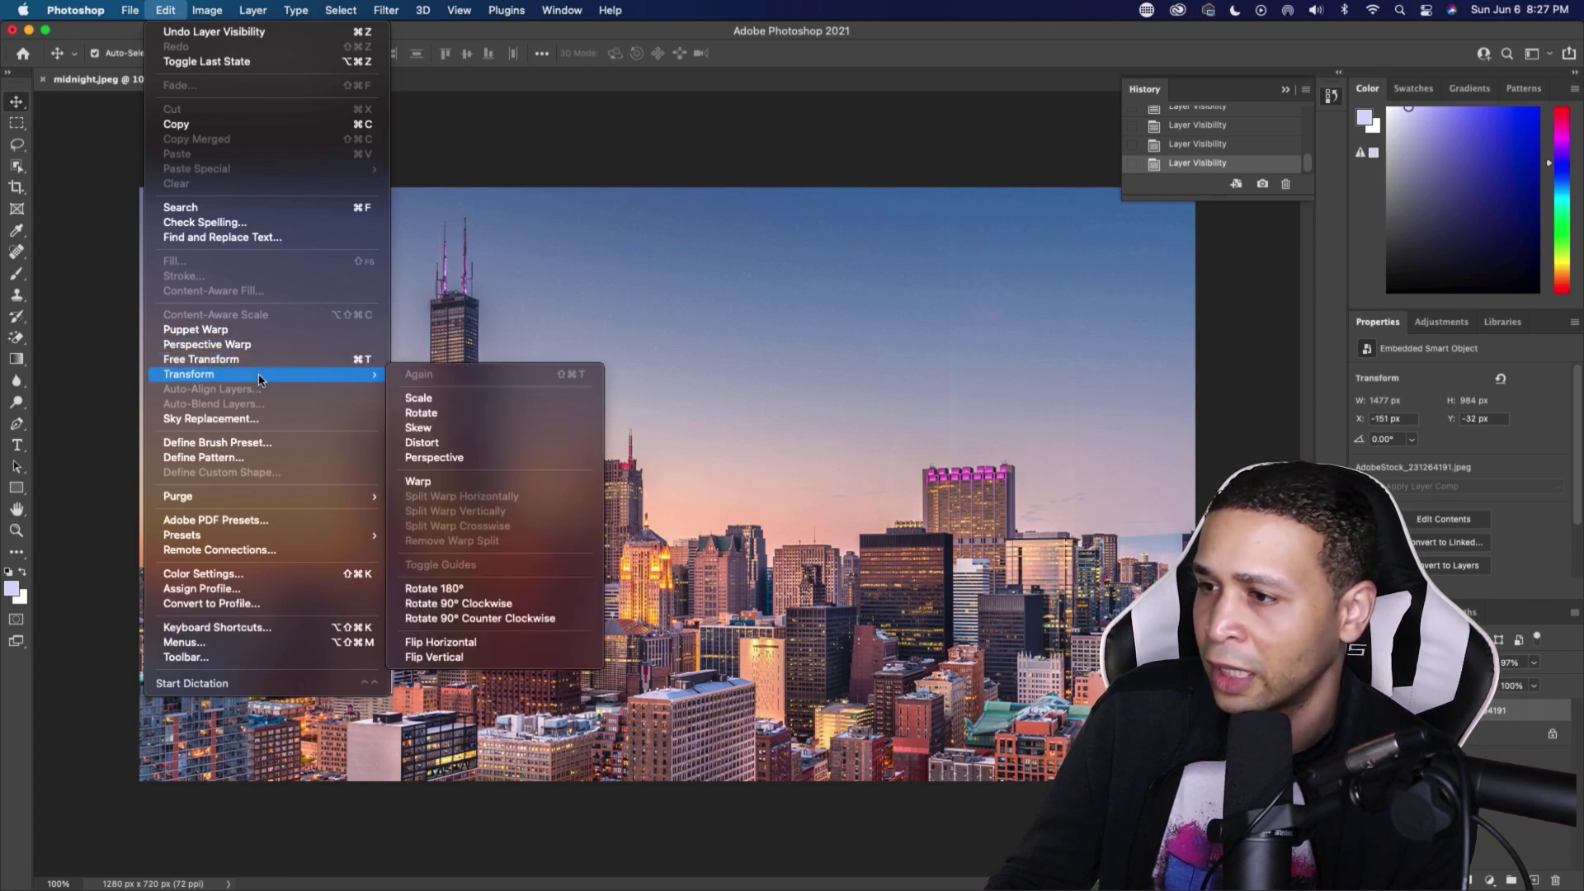
{"action": "left_click", "coordinate": [428, 430]}
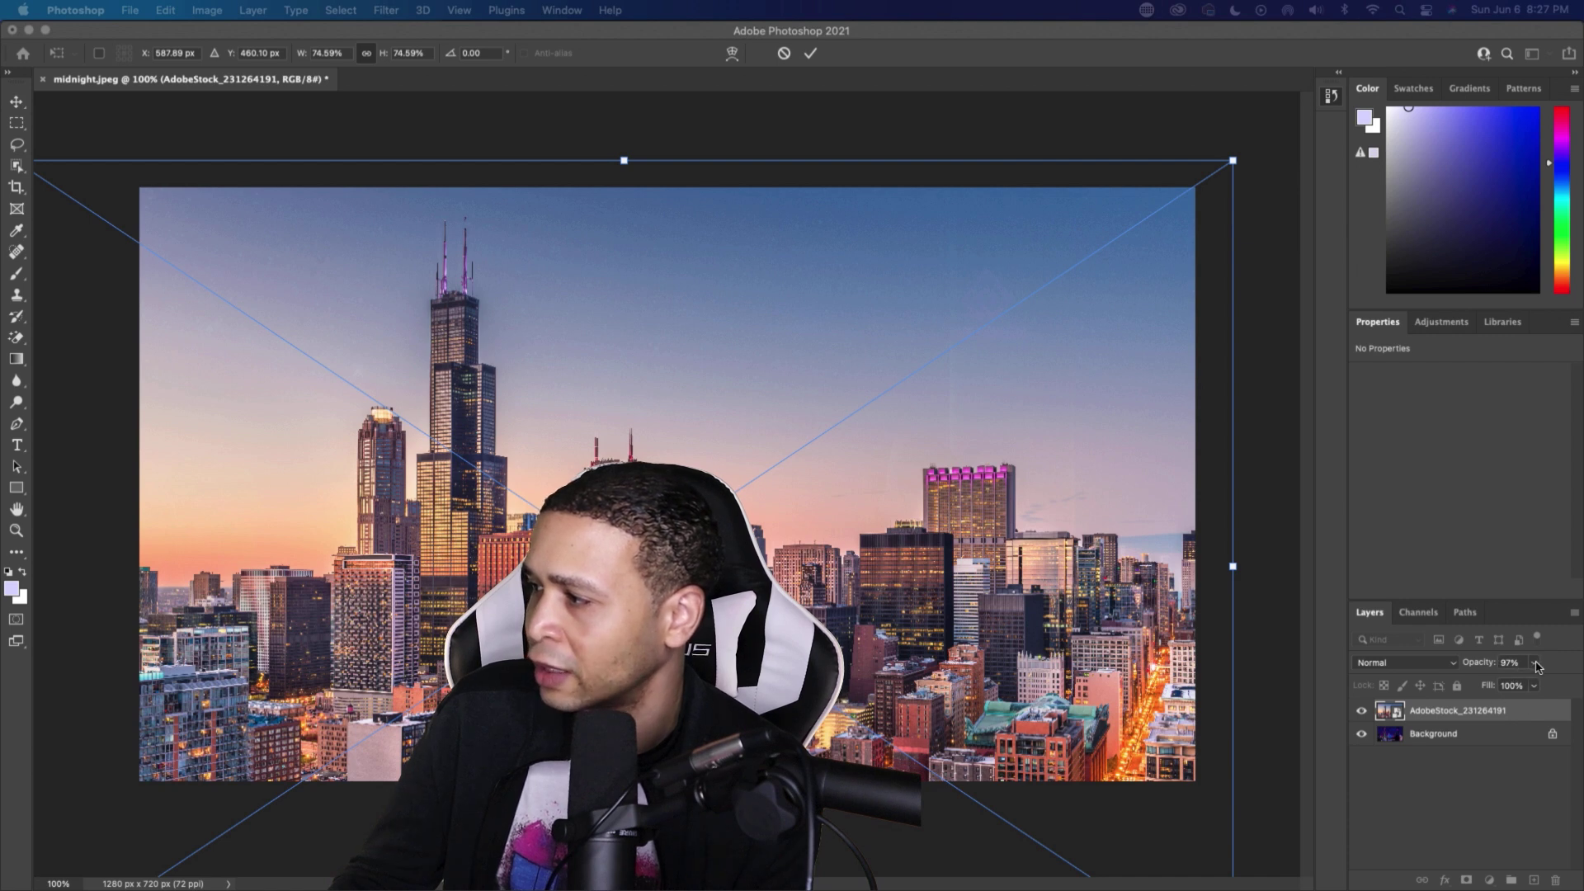
- Drag the right-side handle to slant the skyline photo by about 0.08°
{"action": "left_click", "coordinate": [1535, 664]}
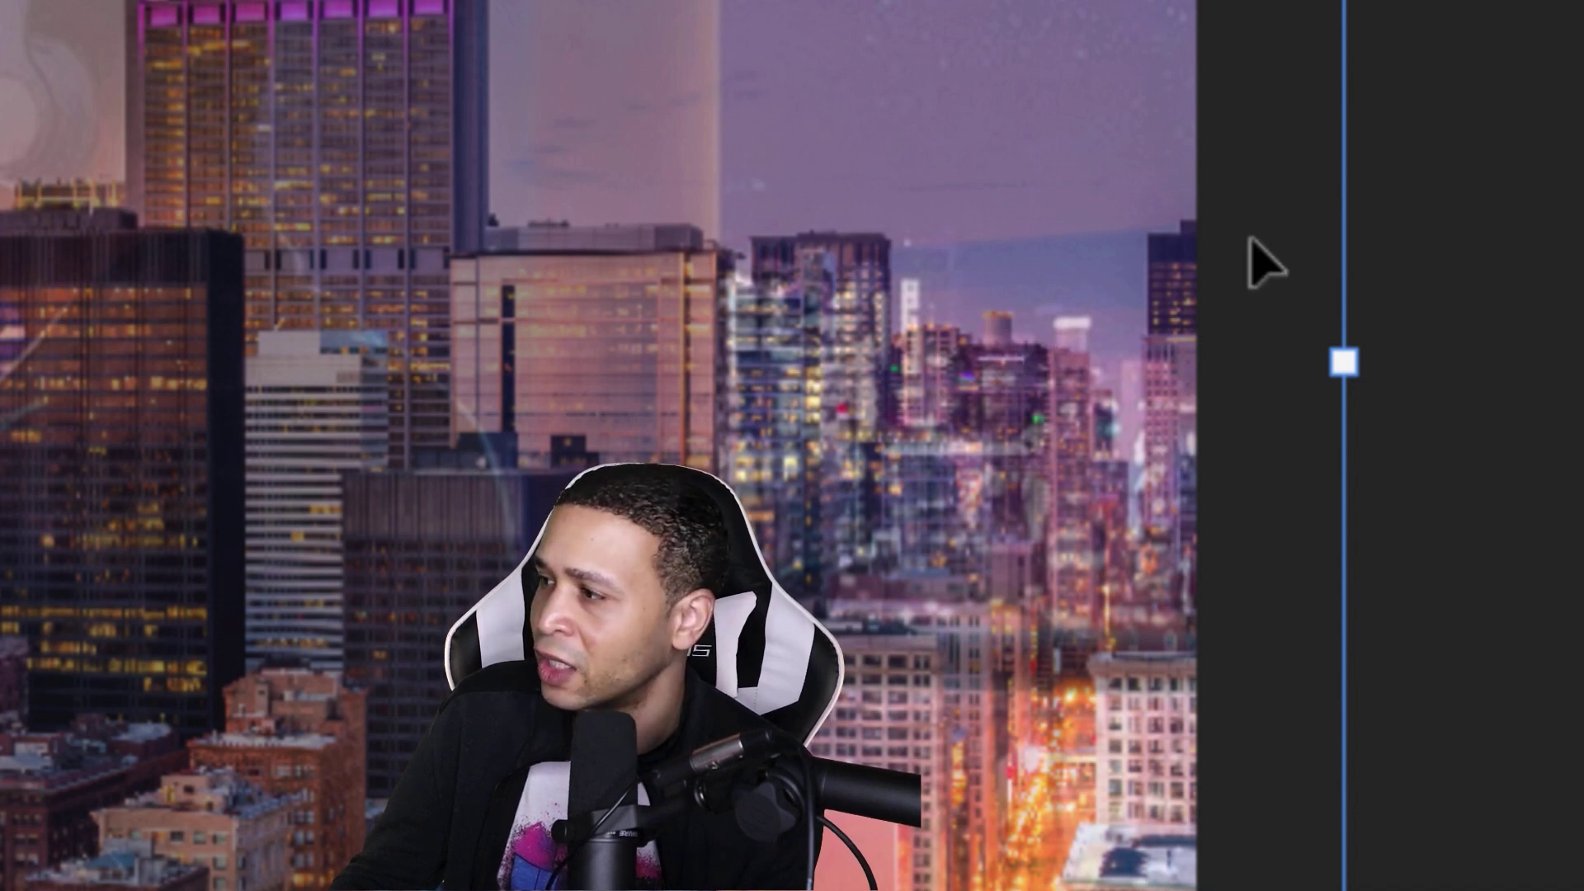
{"action": "left_click_drag", "start_coordinate": [1343, 360], "coordinate": [1438, 378]}
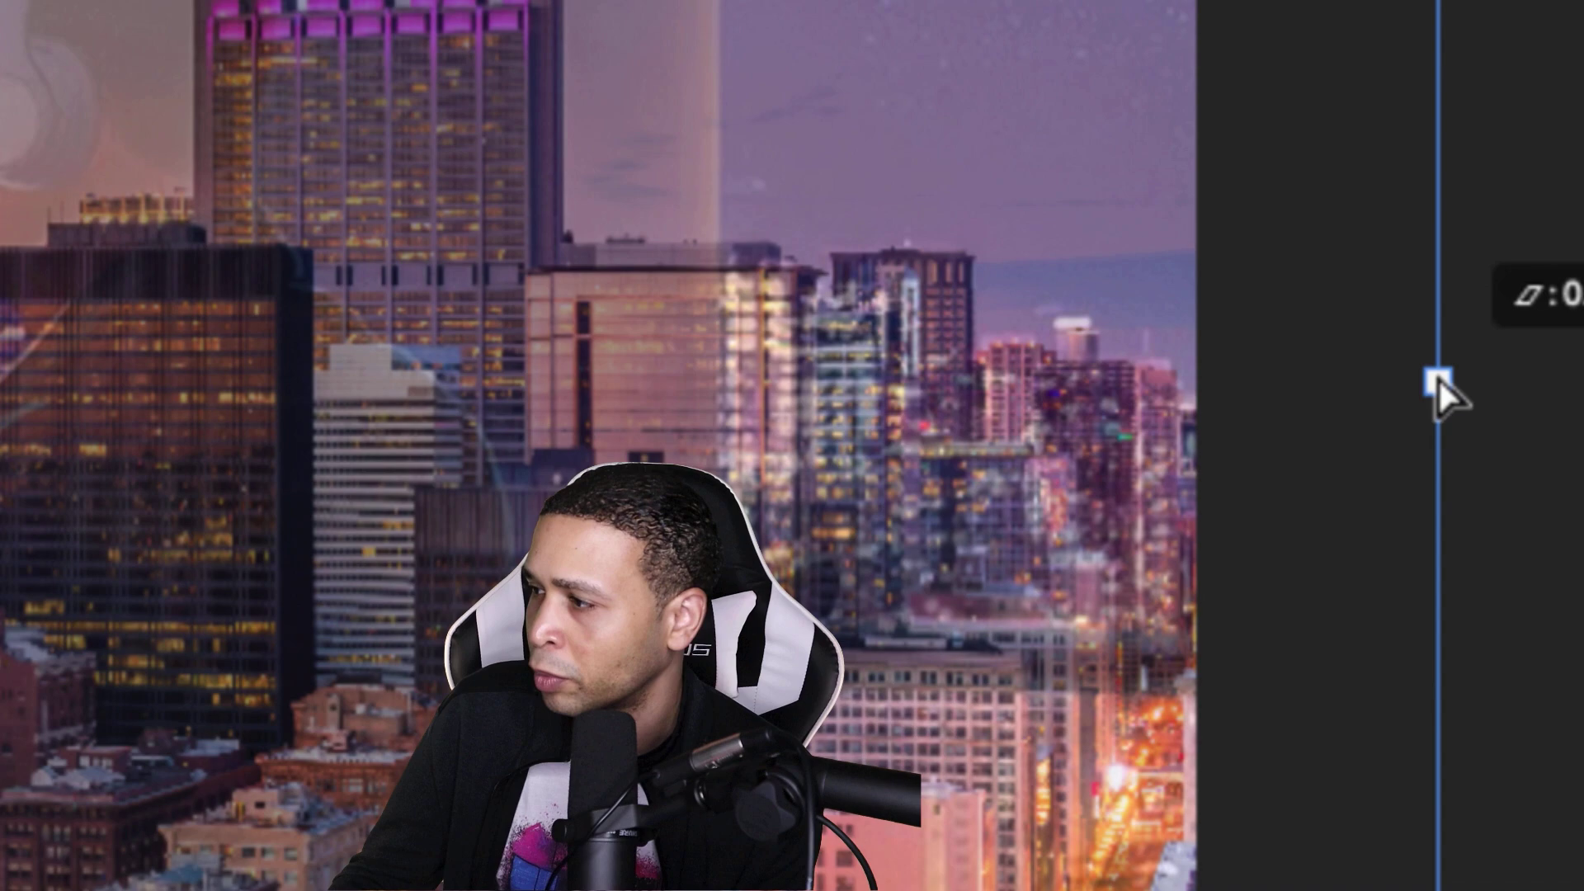
{"action": "left_click_drag", "start_coordinate": [1438, 378], "coordinate": [1422, 368]}
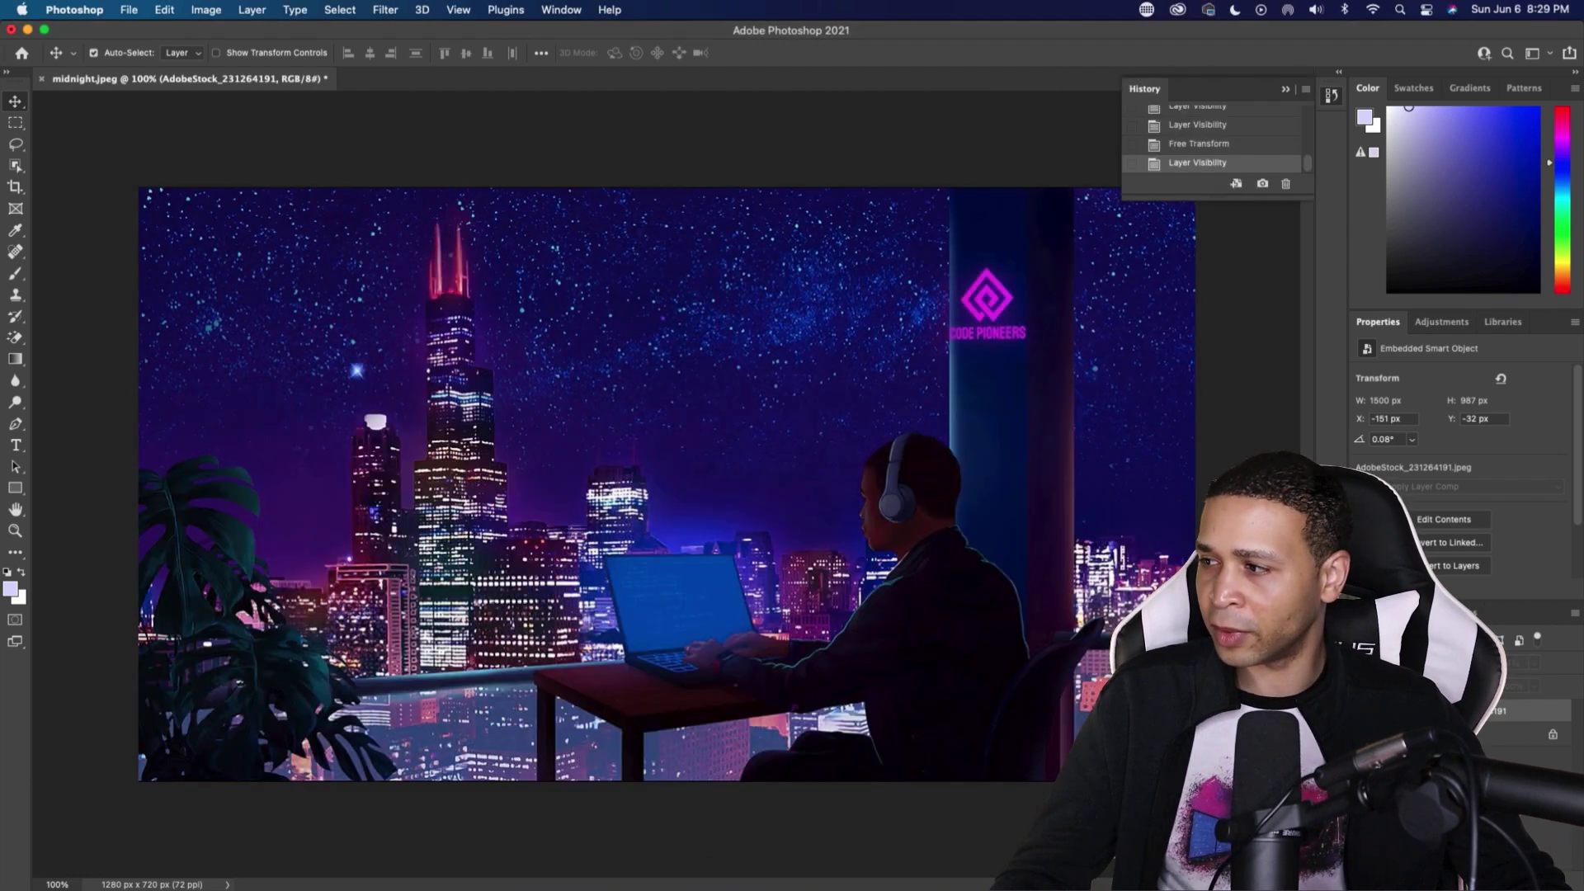
- Turn the AdobeStock_231264191 layer back on and drag its opacity to 100%
{"action": "key", "text": "super+comma"}
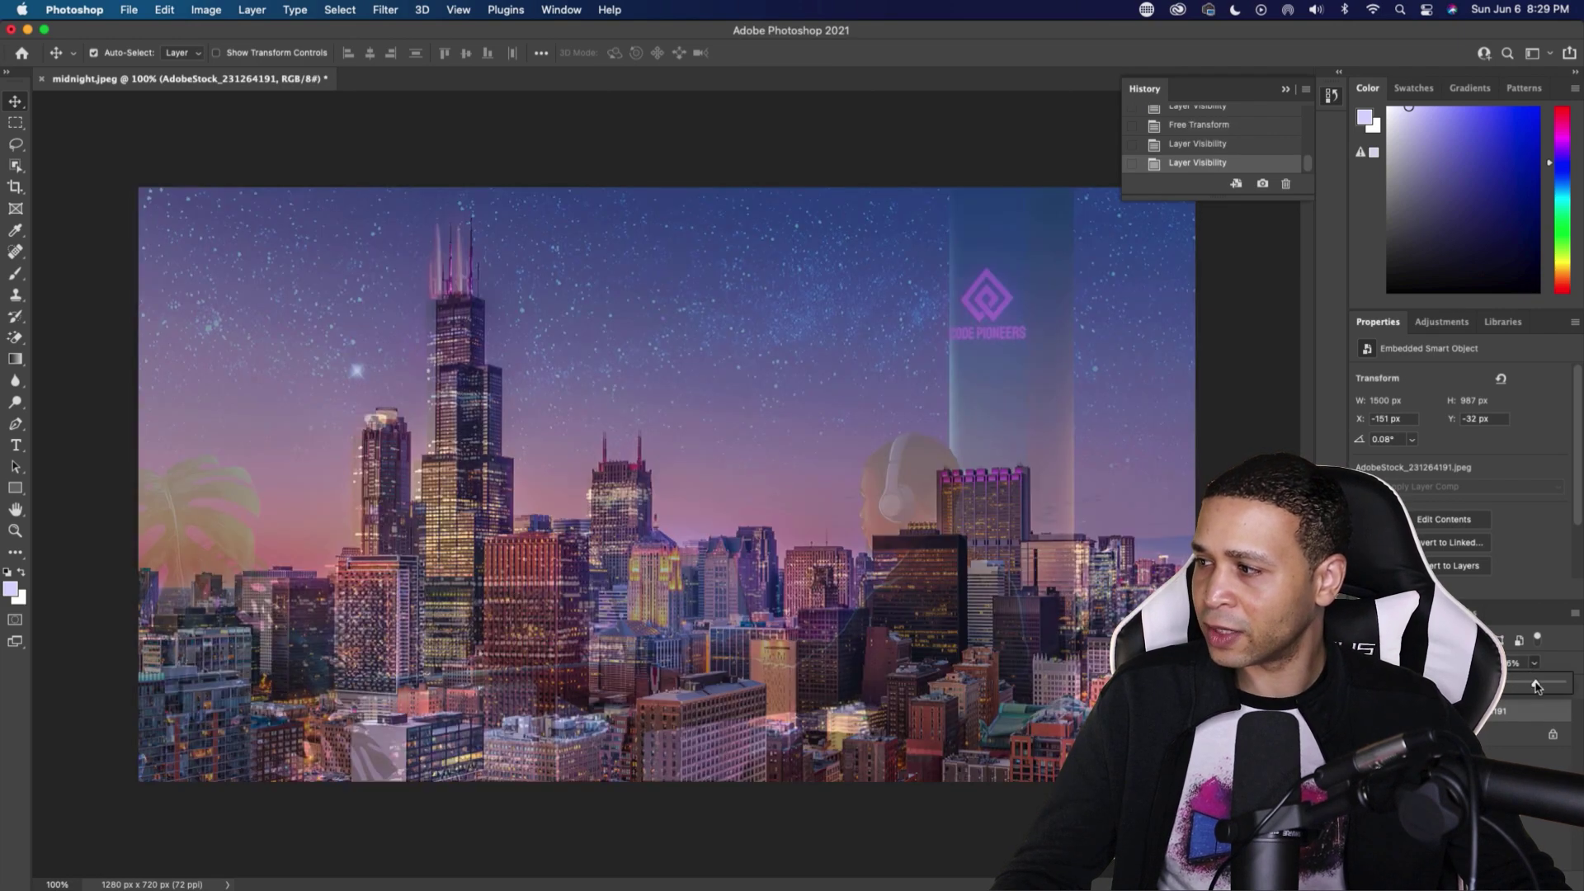
{"action": "left_click_drag", "start_coordinate": [1536, 686], "coordinate": [1564, 685]}
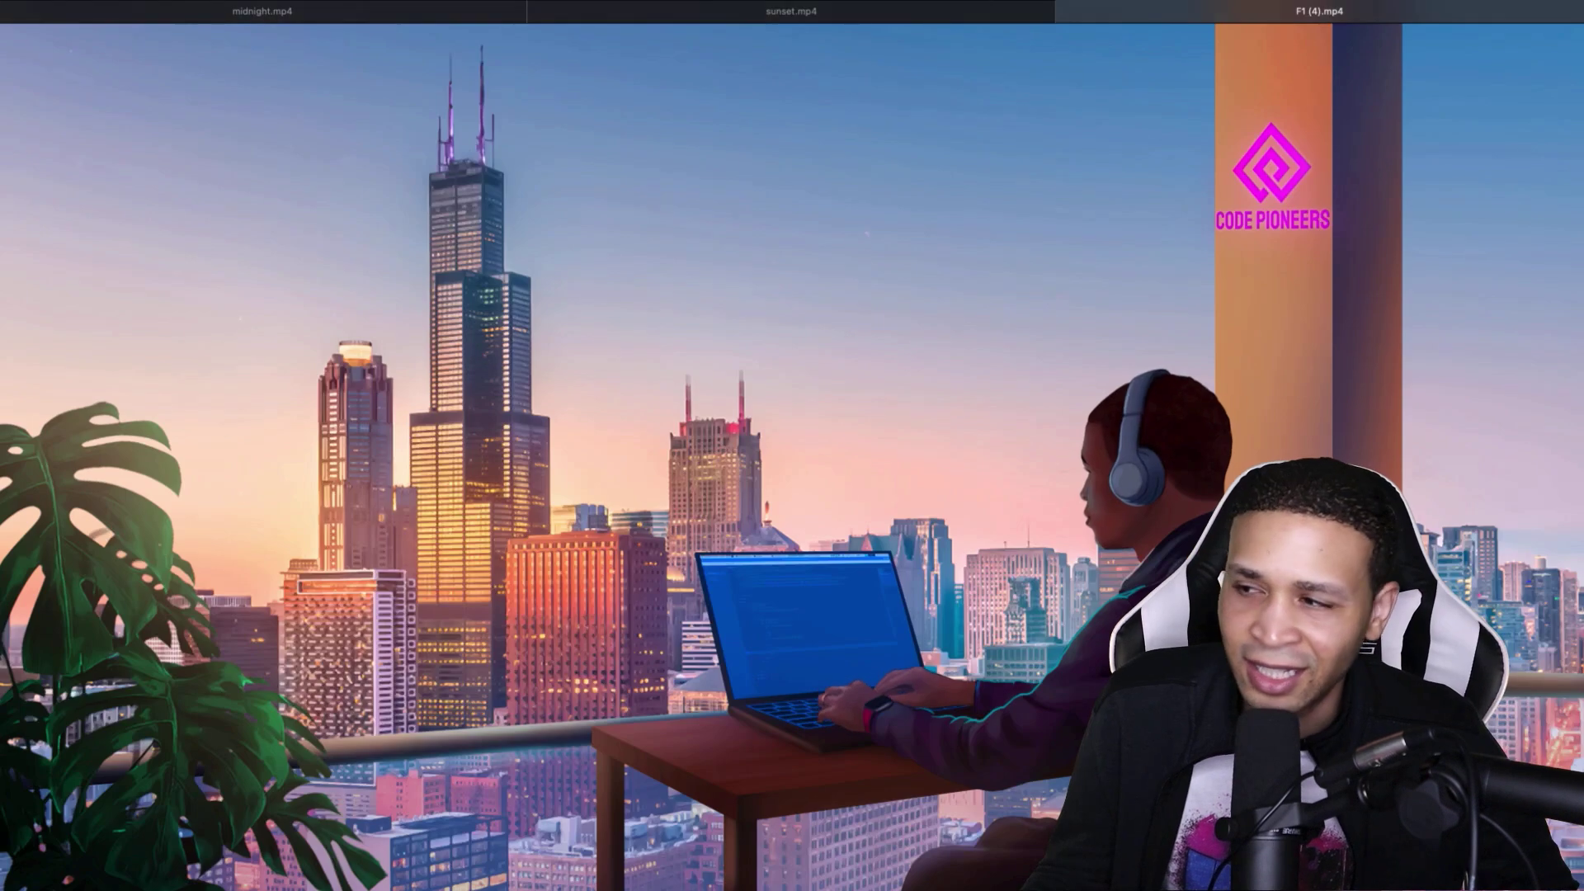
{"action": "mouse_move", "coordinate": [612, 399]}
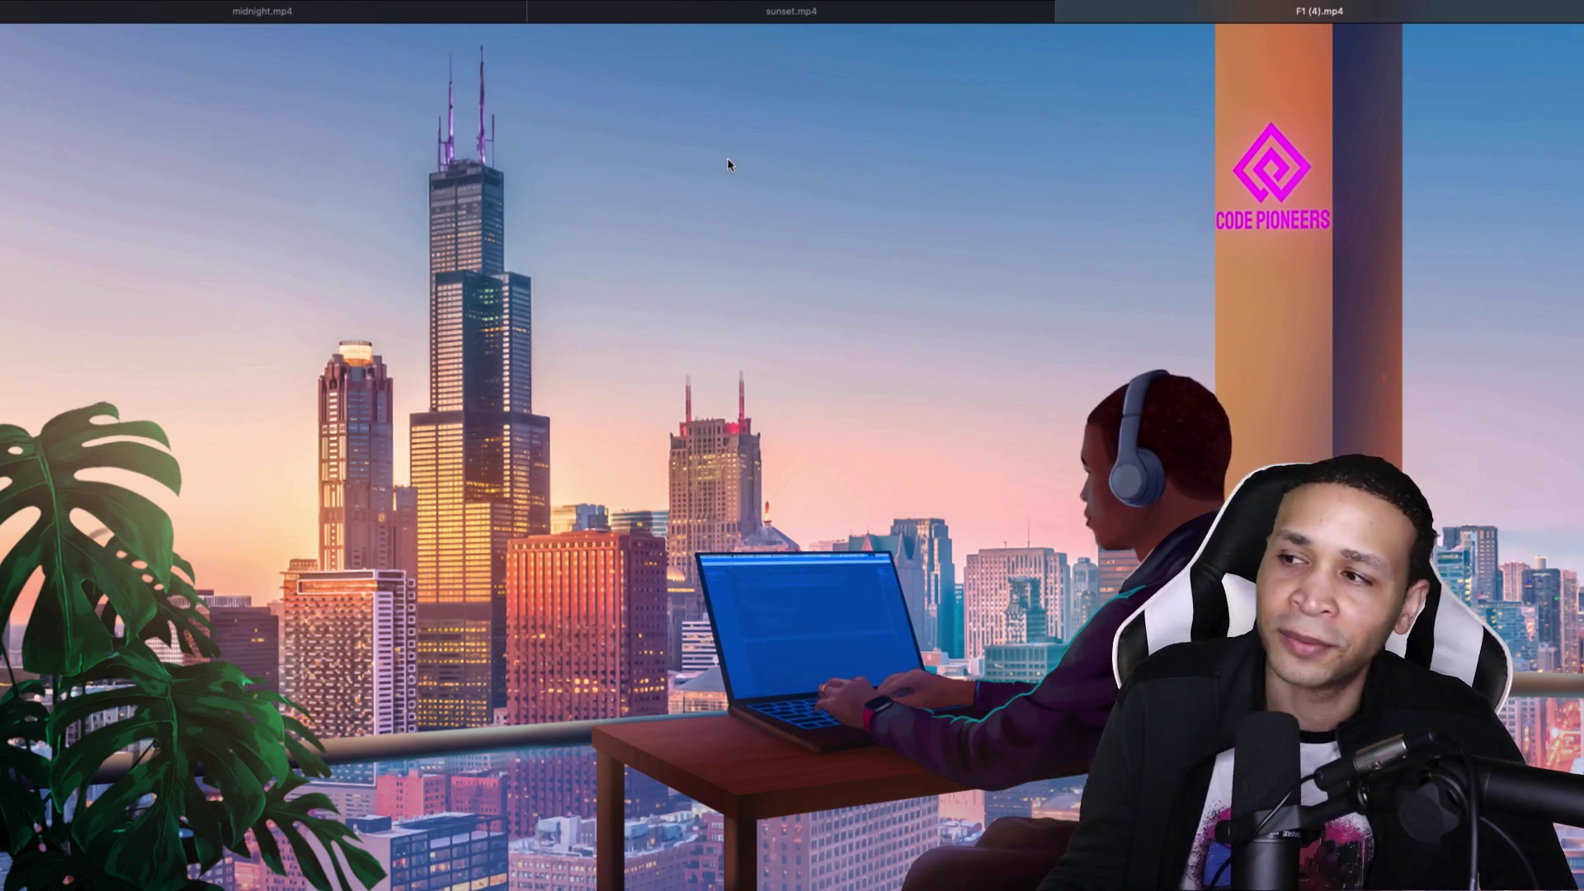
{"action": "mouse_move", "coordinate": [626, 145]}
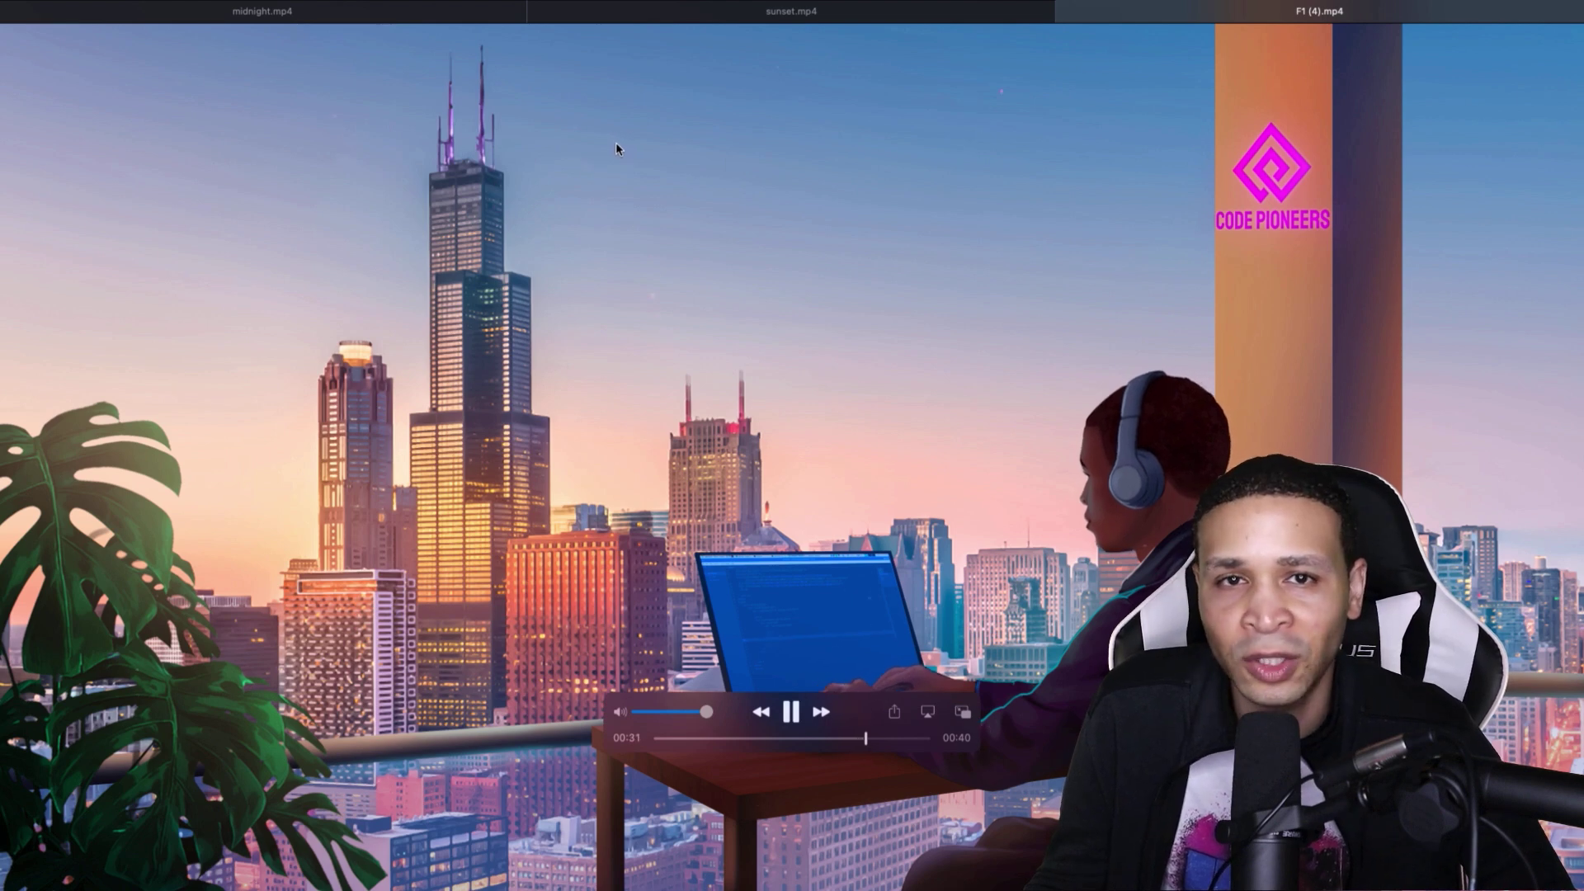